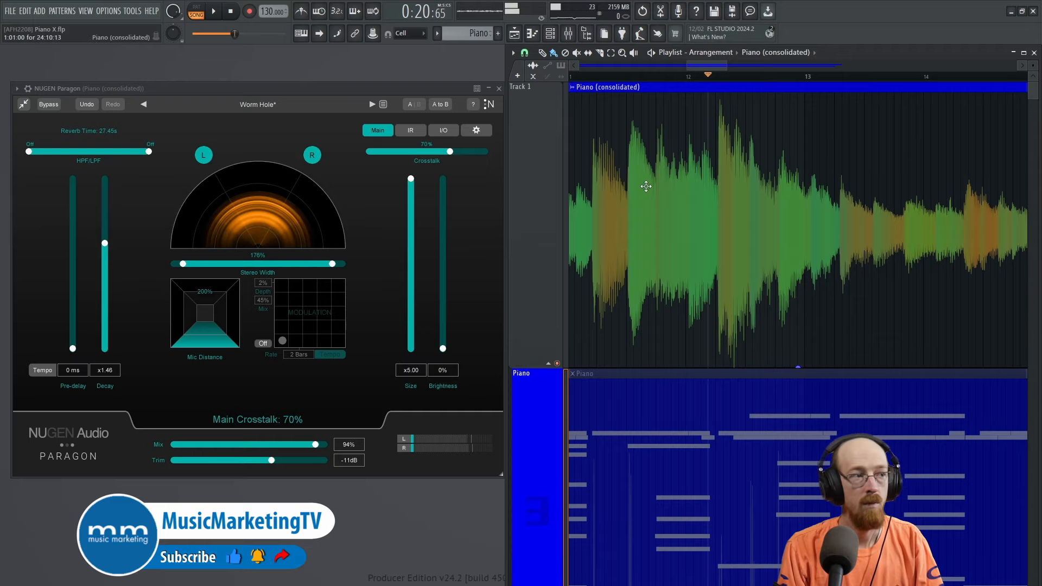
Step: Try the reverb's stereo width at 33% while playing the piano clip, and set it back to 176%
{"action": "key", "text": "space"}
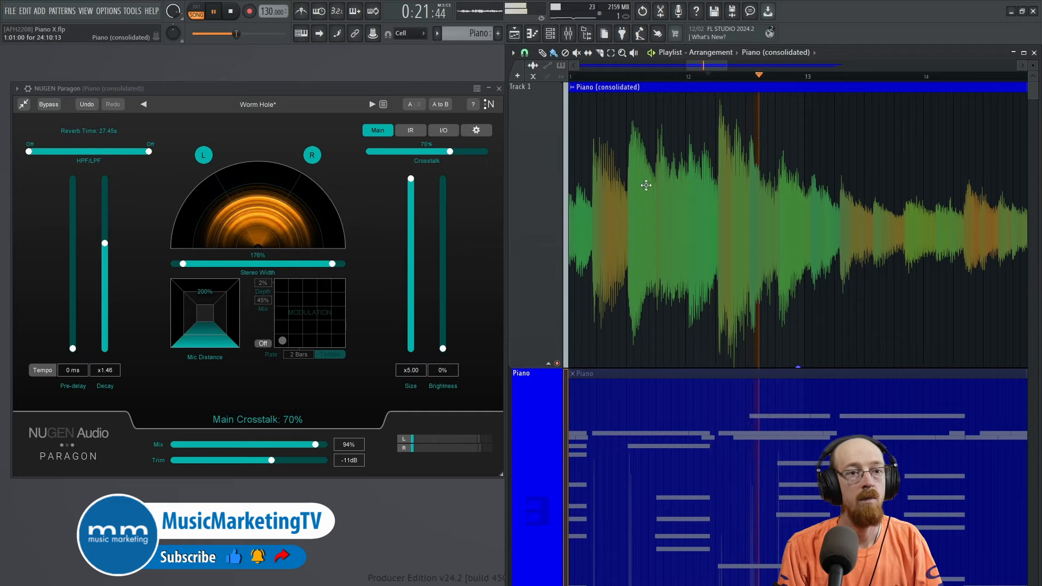
{"action": "key", "text": "space"}
{"action": "left_click_drag", "start_coordinate": [333, 265], "coordinate": [274, 273]}
{"action": "key", "text": "space"}
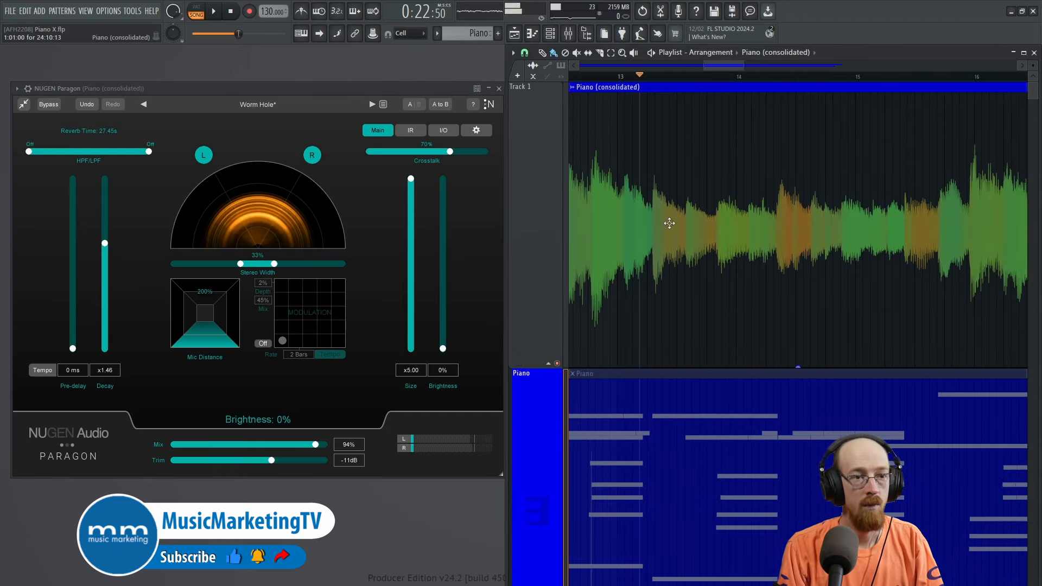
{"action": "key", "text": "space"}
{"action": "key", "text": "space"}
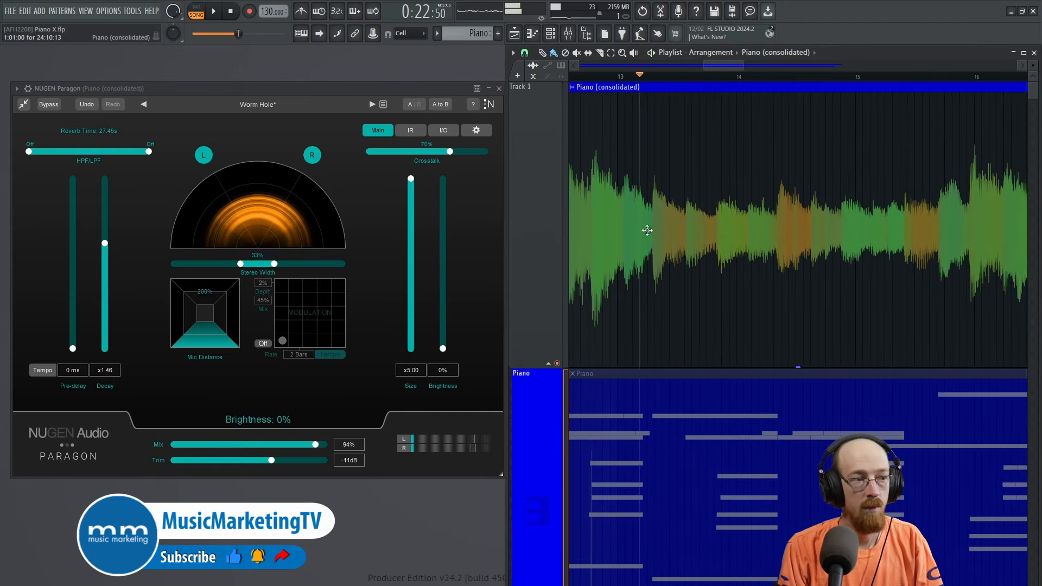
{"action": "left_click_drag", "start_coordinate": [274, 265], "coordinate": [332, 269]}
Step: Audition the piano clip with the reverb from just before bar 14 and again from shortly after bar 18
{"action": "scroll", "coordinate": [888, 167], "scroll_direction": "right", "scroll_amount": 2}
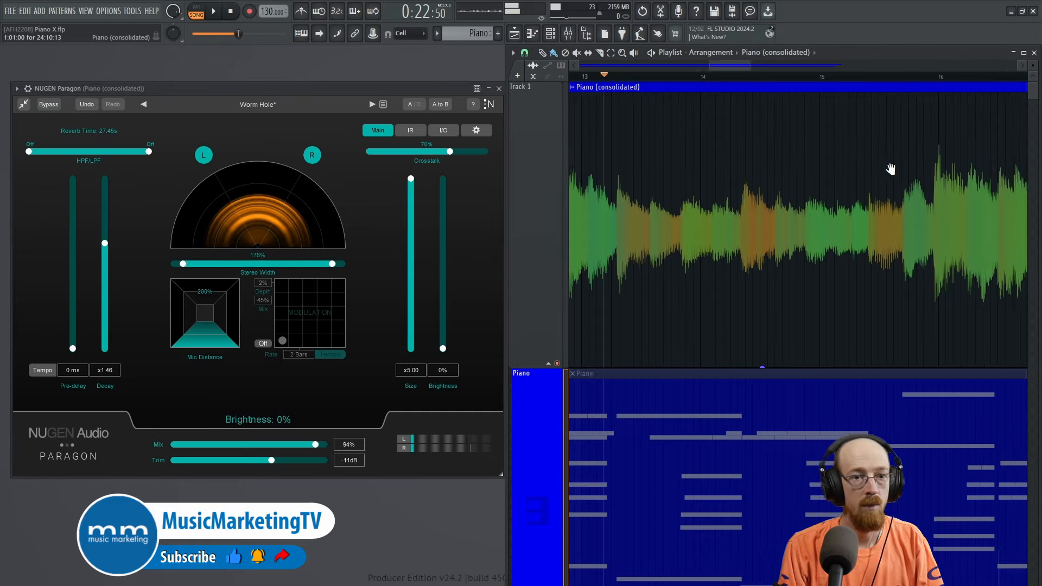
{"action": "left_click", "coordinate": [695, 77]}
{"action": "key", "text": "space"}
{"action": "key", "text": "space"}
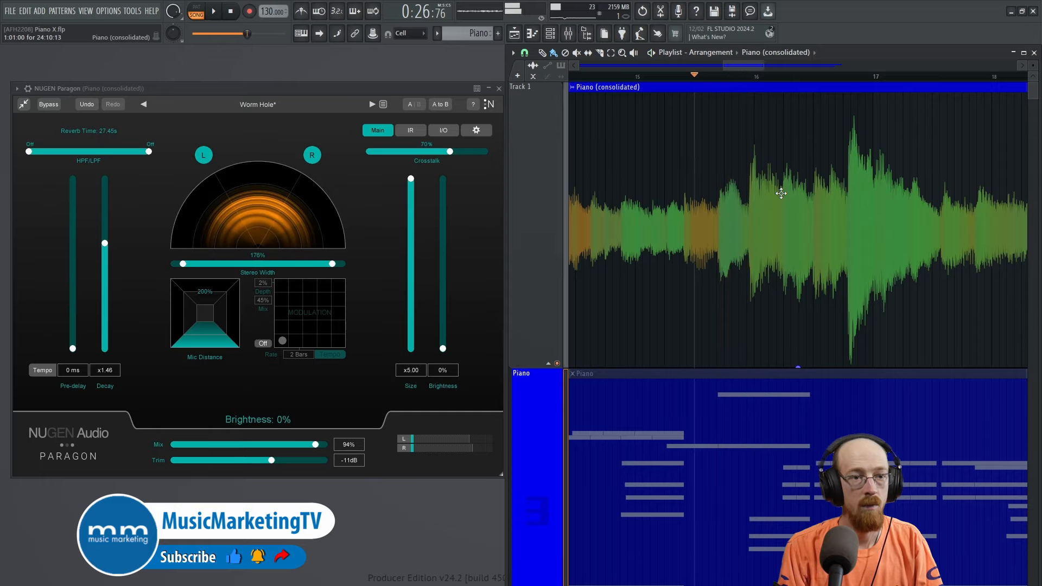
{"action": "scroll", "coordinate": [686, 203], "scroll_direction": "right", "scroll_amount": 1}
{"action": "scroll", "coordinate": [687, 204], "scroll_direction": "right", "scroll_amount": 1}
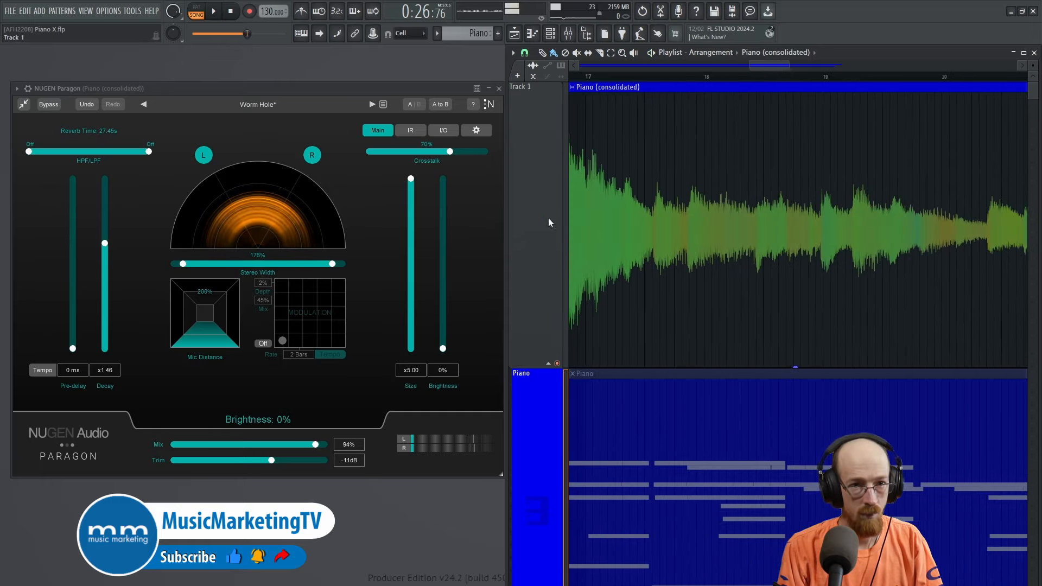
{"action": "left_click", "coordinate": [737, 78]}
{"action": "key", "text": "space"}
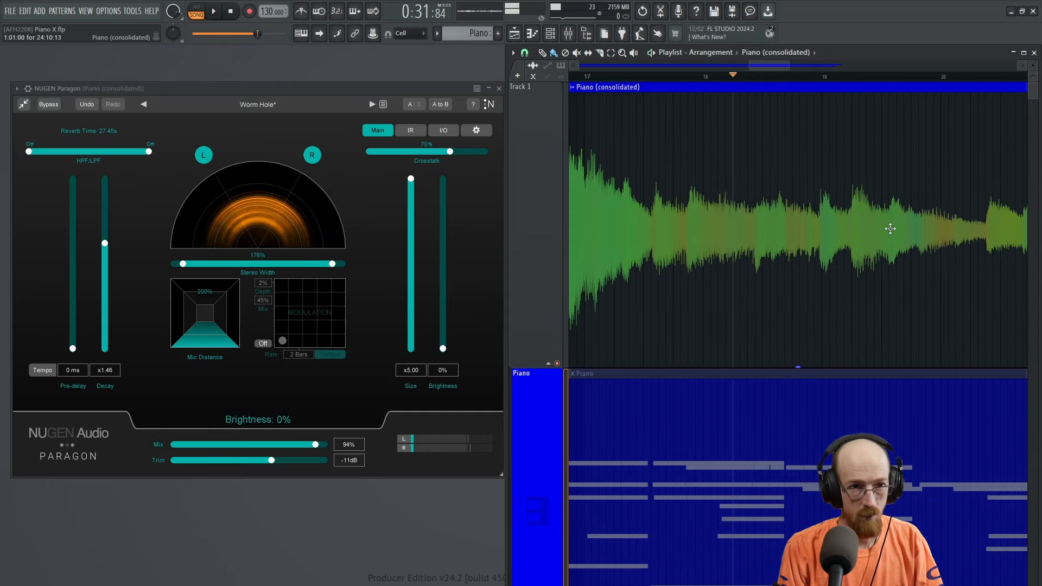
{"action": "key", "text": "space"}
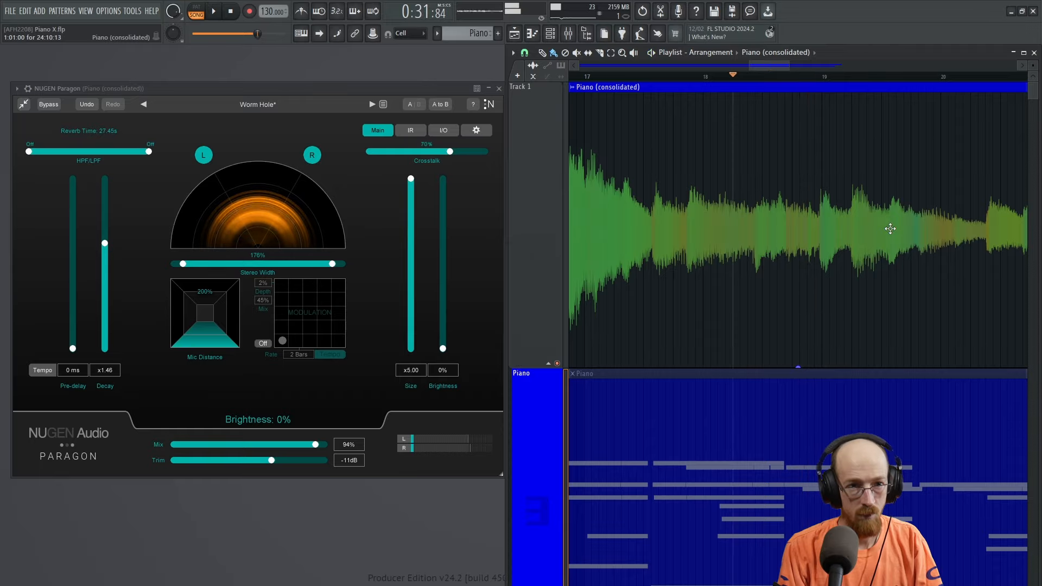
Step: Audition the piano clip from bar 20, and its ending from between bars 22 and 23
{"action": "scroll", "coordinate": [890, 206], "scroll_direction": "right", "scroll_amount": 3}
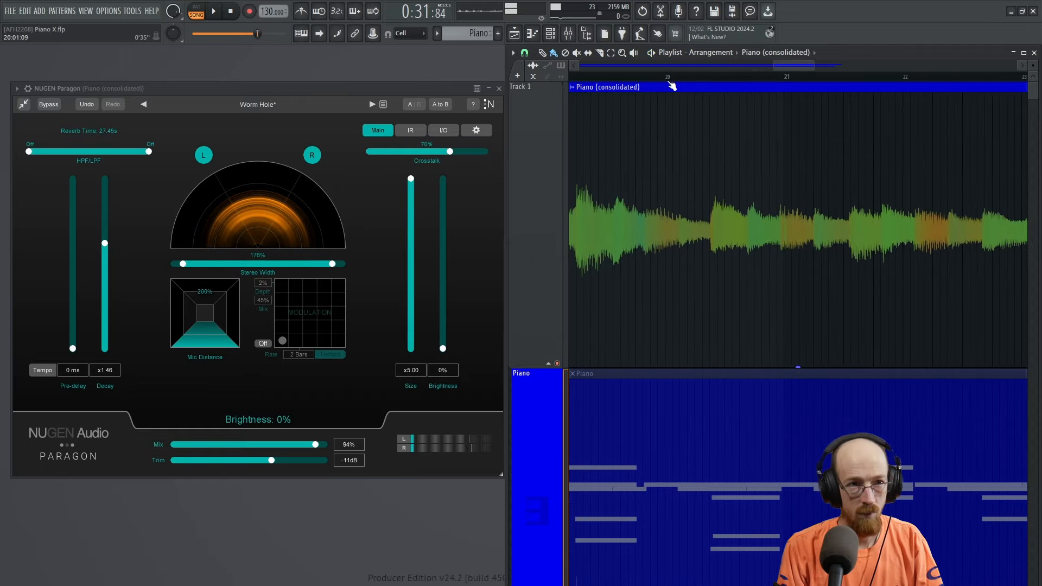
{"action": "left_click", "coordinate": [668, 78]}
{"action": "key", "text": "space"}
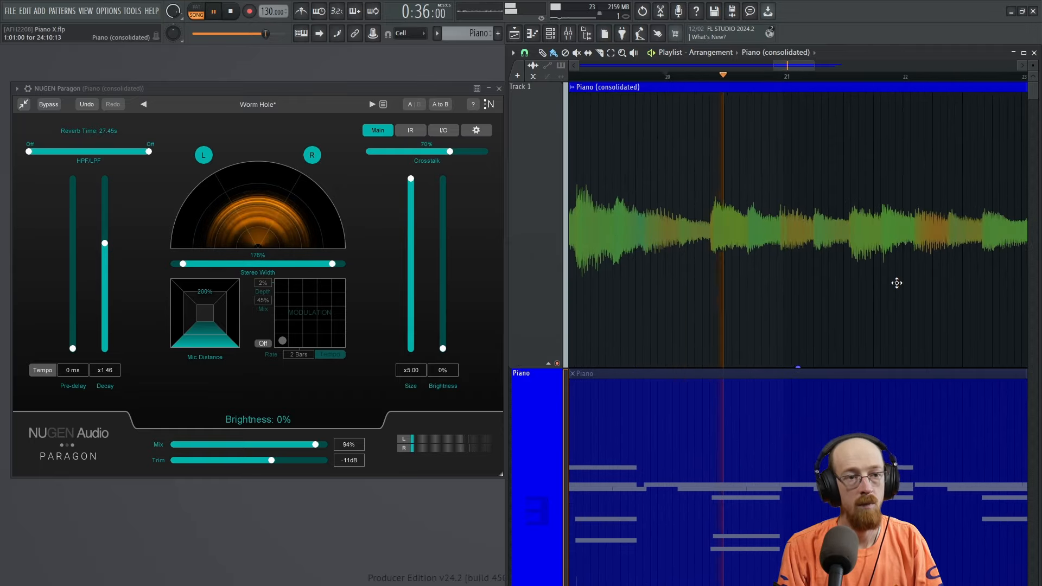
{"action": "key", "text": "space"}
{"action": "scroll", "coordinate": [708, 288], "scroll_direction": "right", "scroll_amount": 2}
{"action": "scroll", "coordinate": [705, 272], "scroll_direction": "right", "scroll_amount": 1}
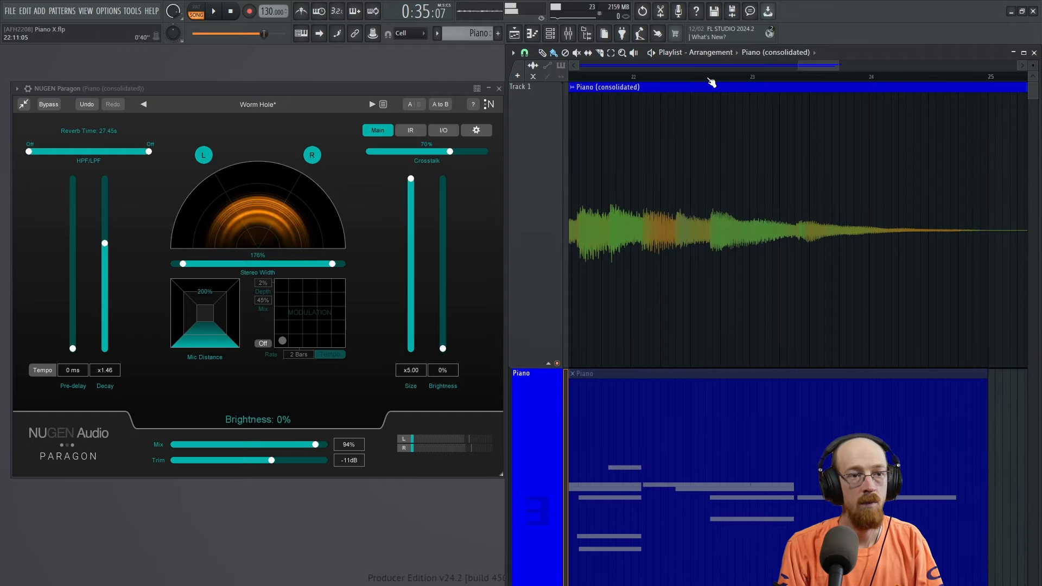
{"action": "left_click", "coordinate": [708, 79]}
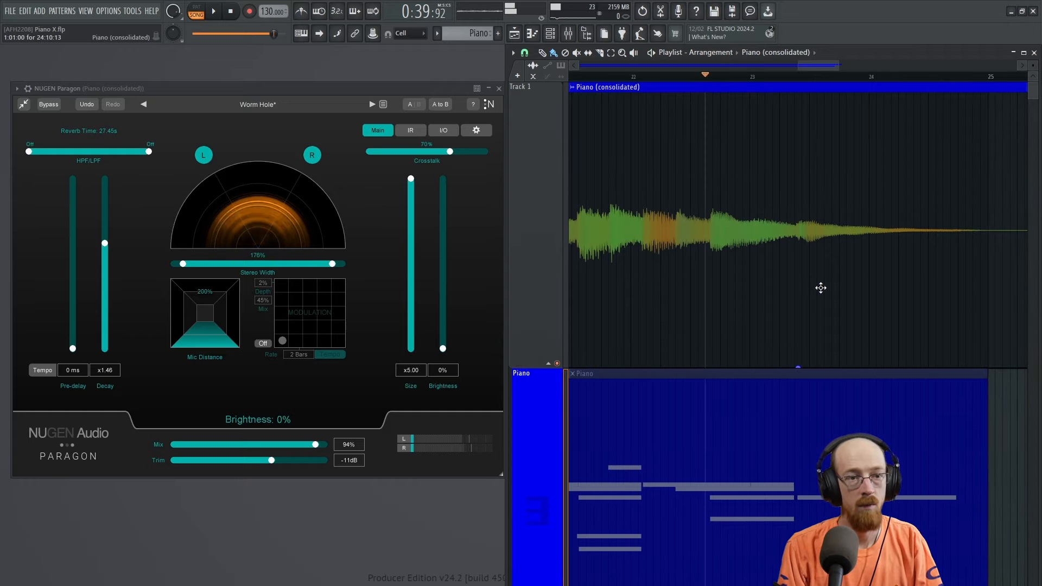
{"action": "key", "text": "space"}
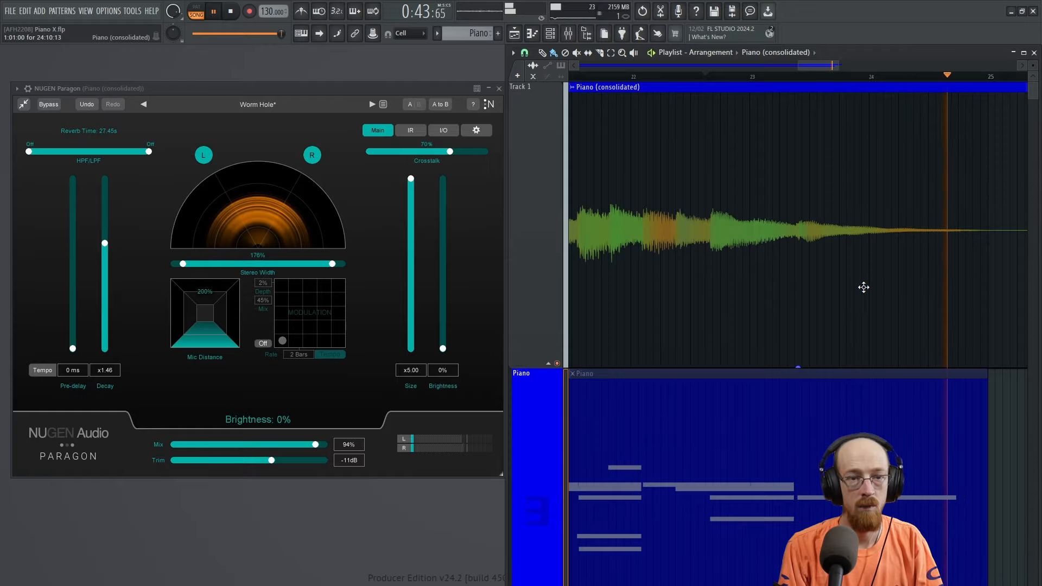
{"action": "key", "text": "space"}
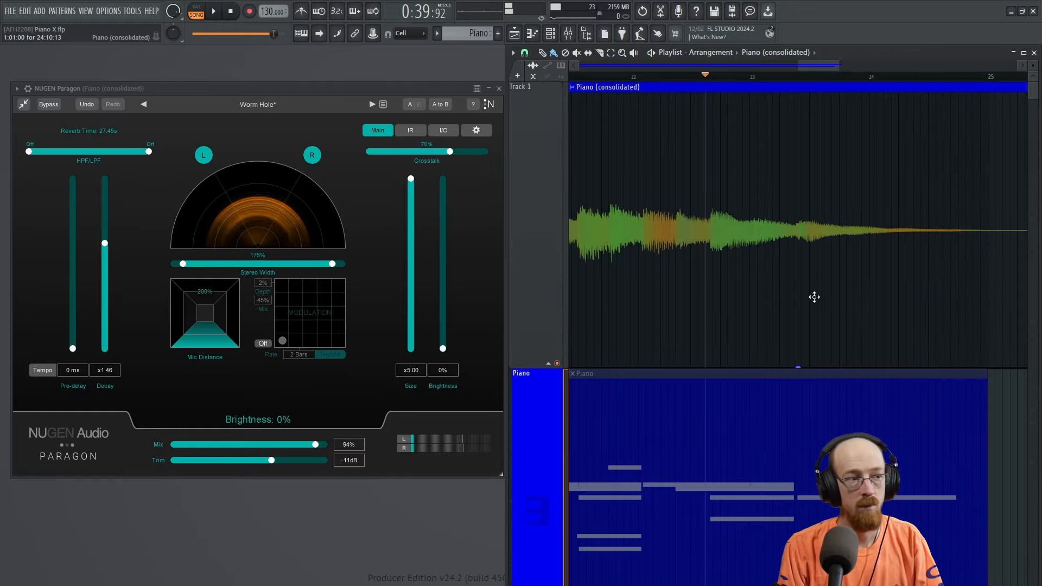
Step: Narrow the reverb's stereo width to 8% and shorten its decay to x0.91
{"action": "left_click_drag", "start_coordinate": [333, 265], "coordinate": [265, 301]}
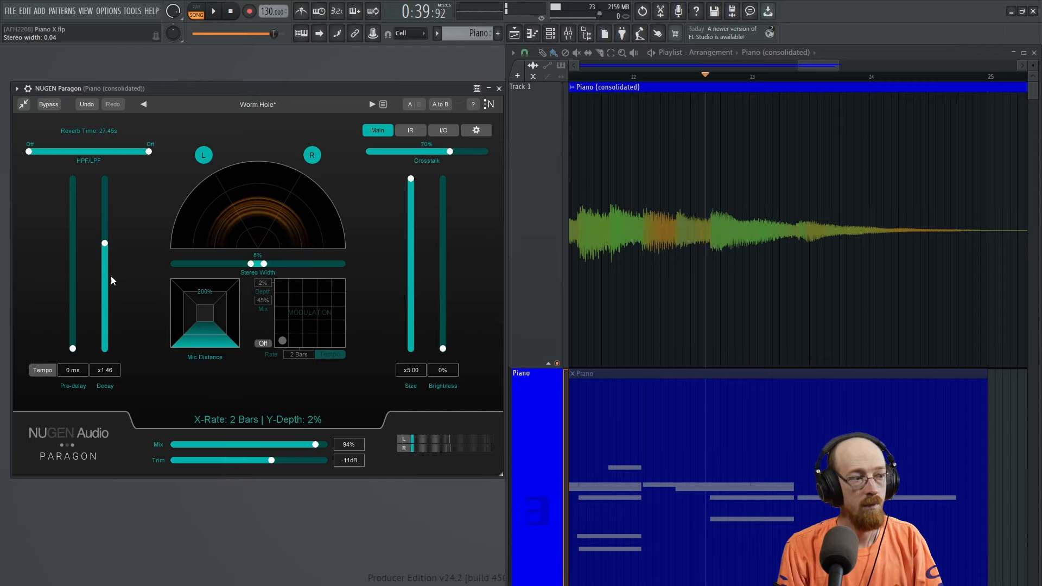
{"action": "left_click_drag", "start_coordinate": [104, 242], "coordinate": [105, 272]}
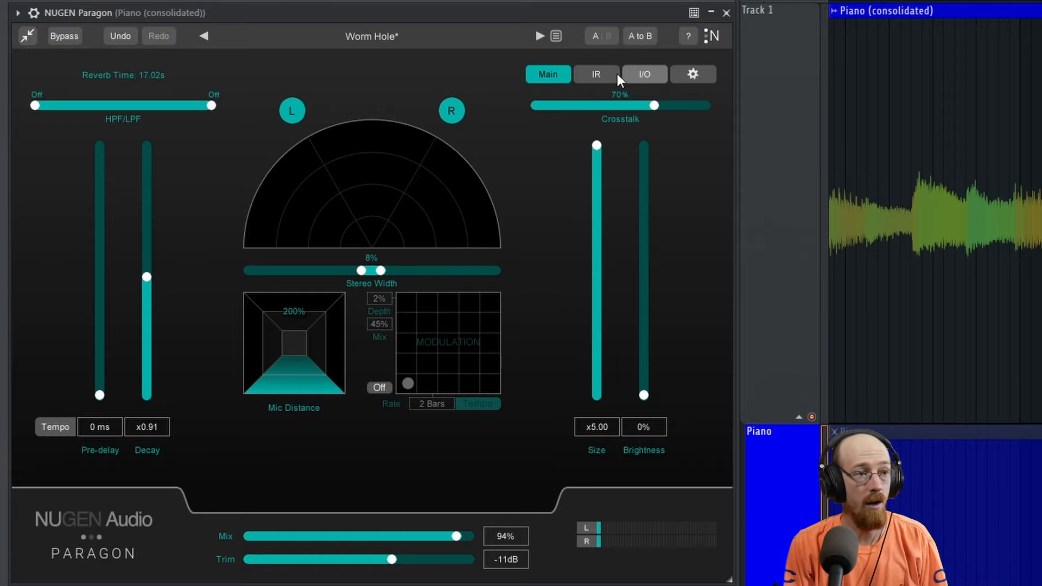
Step: Examine the impulse response's available reverb models and its amplitude and decay modifier curves, and return to the main reverb controls
{"action": "left_click", "coordinate": [601, 80]}
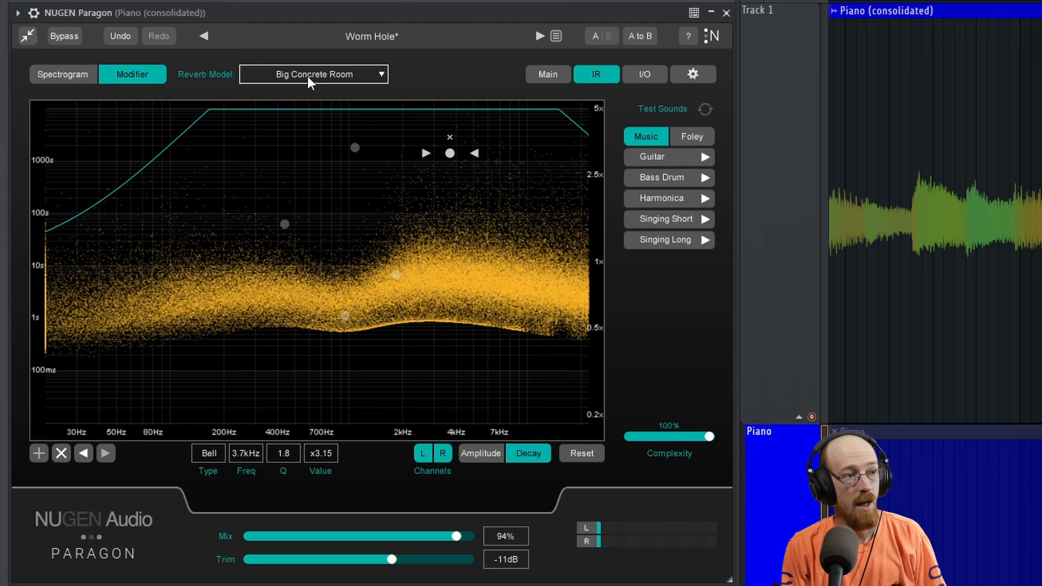
{"action": "left_click", "coordinate": [327, 76]}
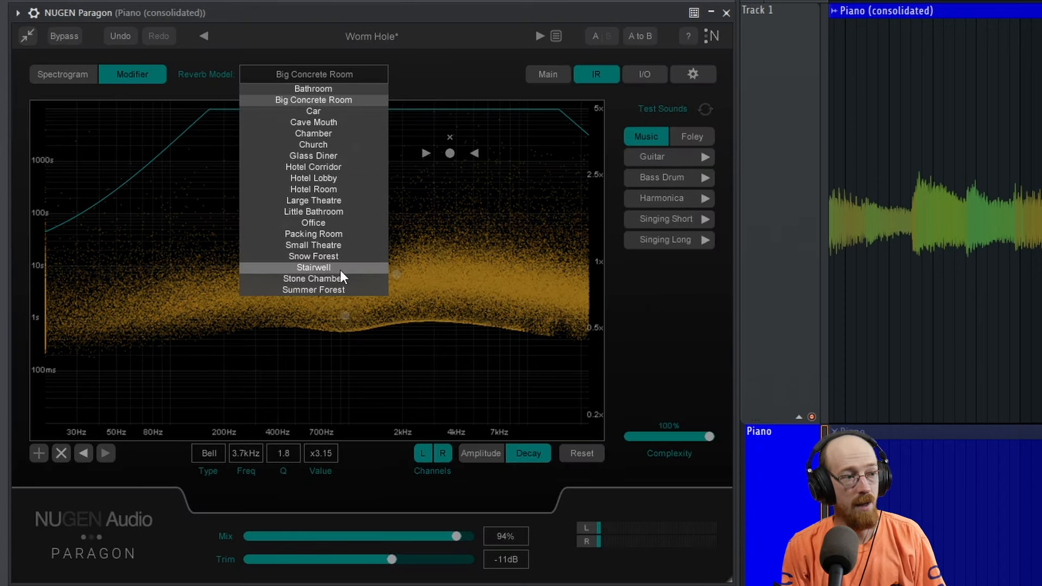
{"action": "left_click", "coordinate": [474, 75]}
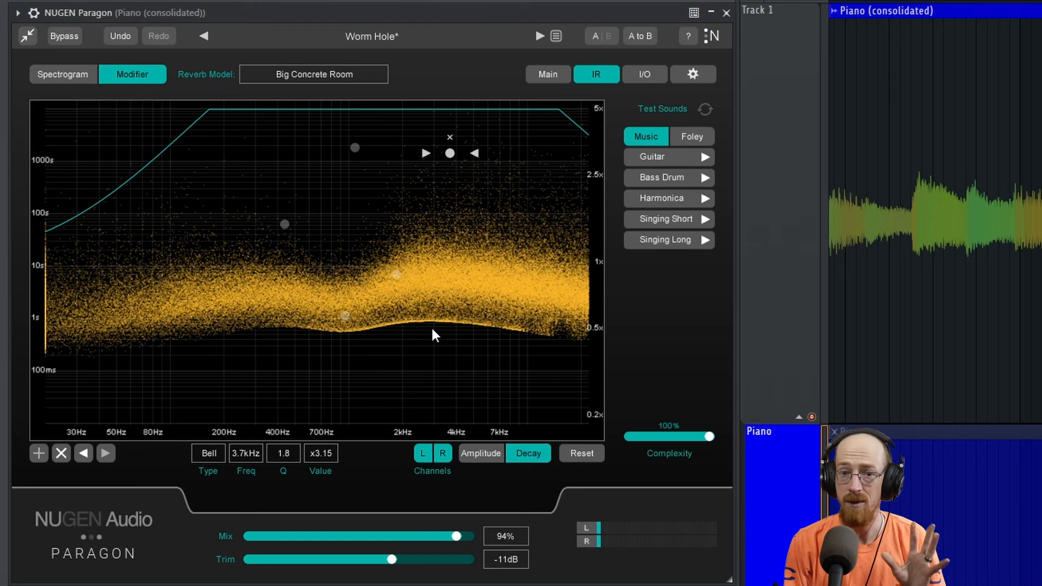
{"action": "left_click", "coordinate": [497, 455]}
{"action": "left_click", "coordinate": [521, 454]}
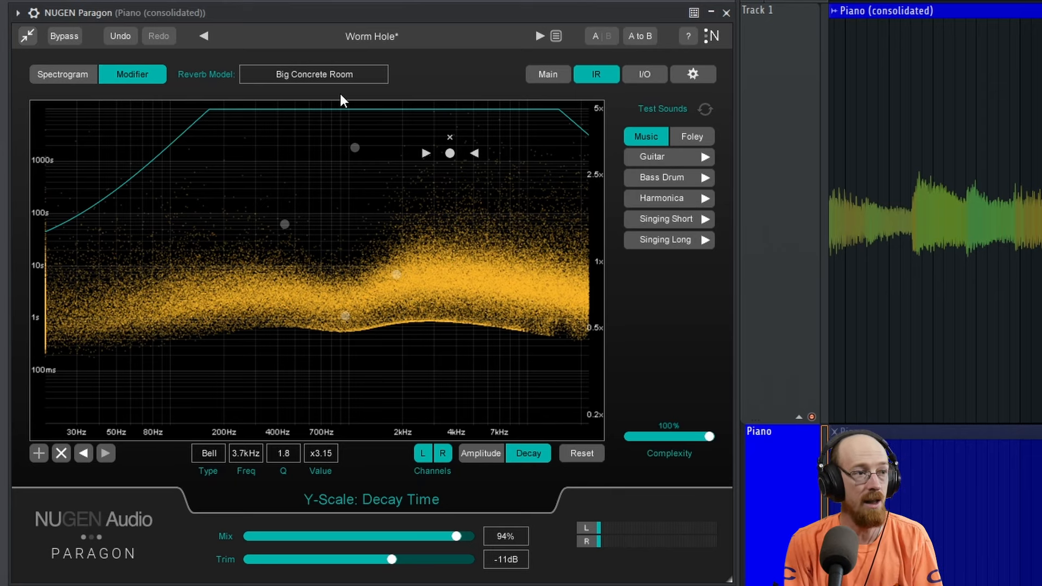
{"action": "left_click", "coordinate": [351, 79]}
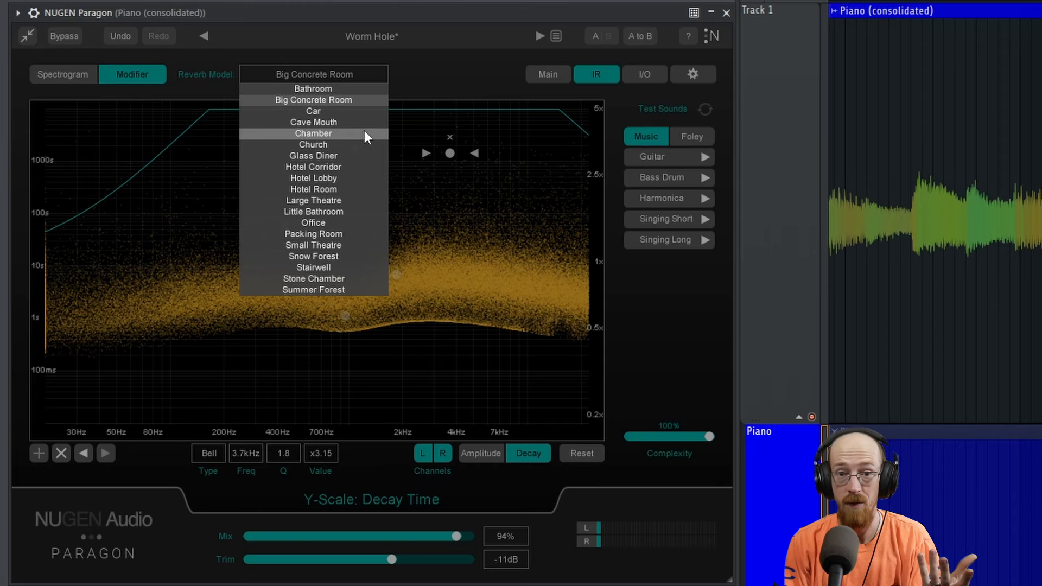
{"action": "left_click", "coordinate": [467, 61]}
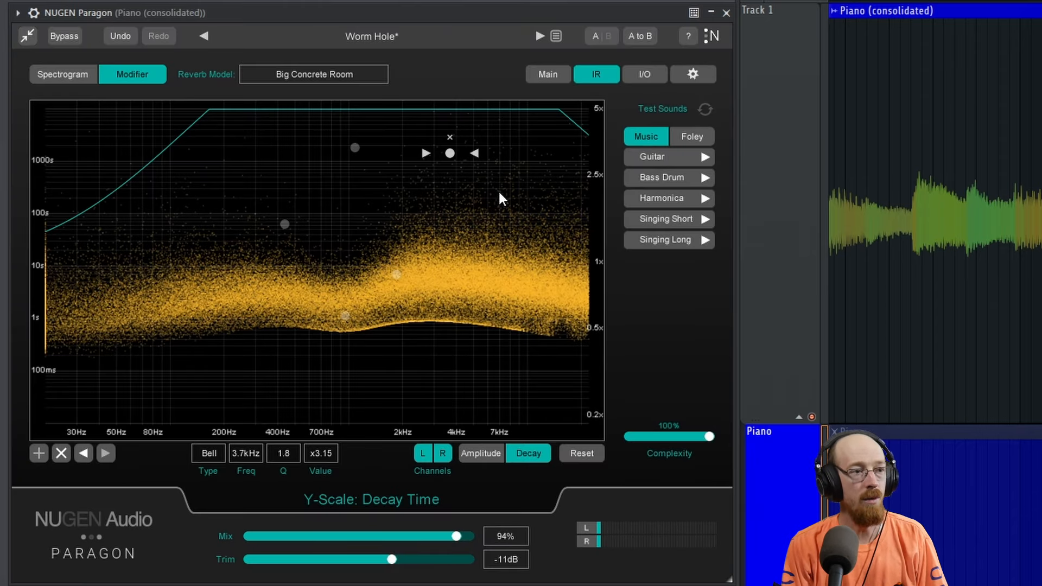
{"action": "left_click", "coordinate": [480, 453]}
{"action": "left_click", "coordinate": [514, 454]}
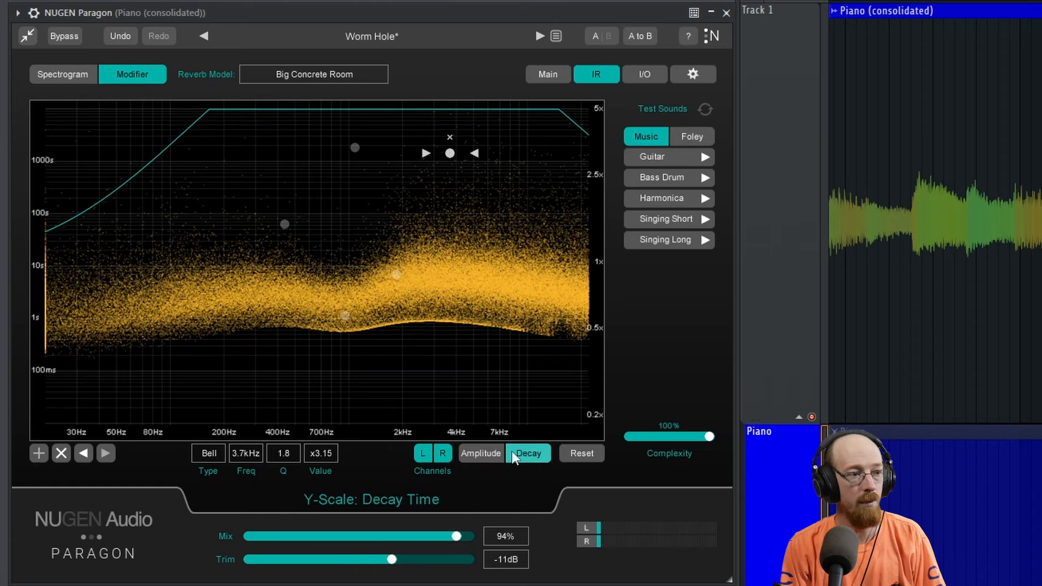
{"action": "left_click", "coordinate": [481, 453]}
{"action": "left_click", "coordinate": [561, 73]}
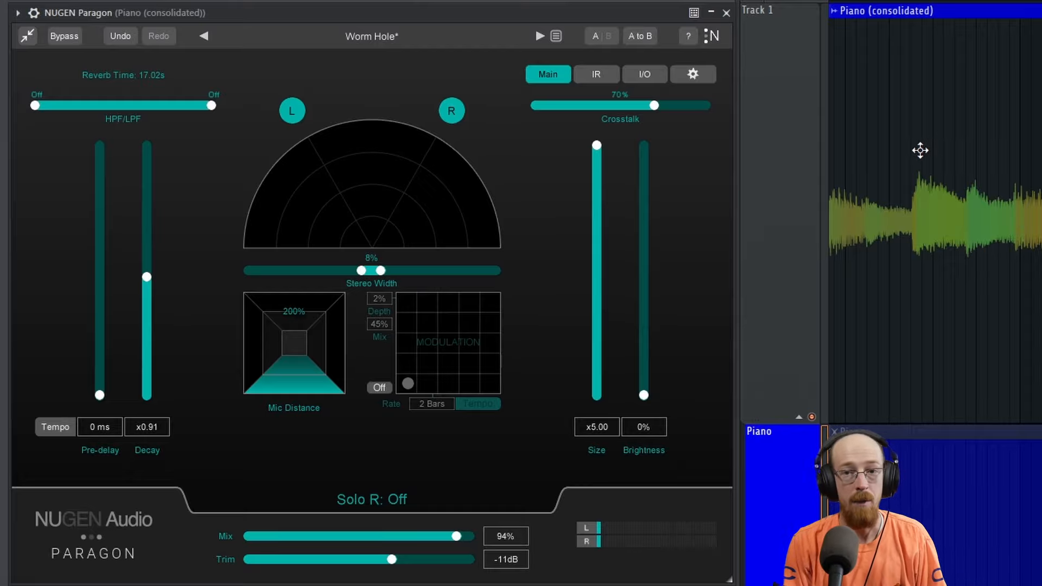
Step: Find the Worm Hole preset by searching for "worm", reload it, and play the piano clip from its start
{"action": "scroll", "coordinate": [983, 186], "scroll_direction": "right", "scroll_amount": 8}
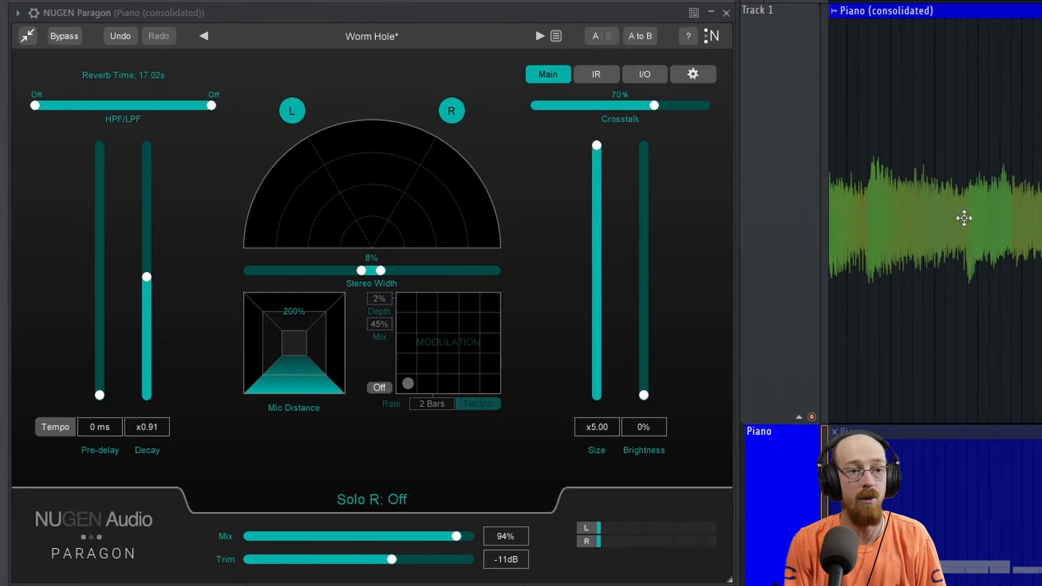
{"action": "scroll", "coordinate": [911, 188], "scroll_direction": "up", "scroll_amount": 2}
{"action": "scroll", "coordinate": [912, 186], "scroll_direction": "left", "scroll_amount": 8}
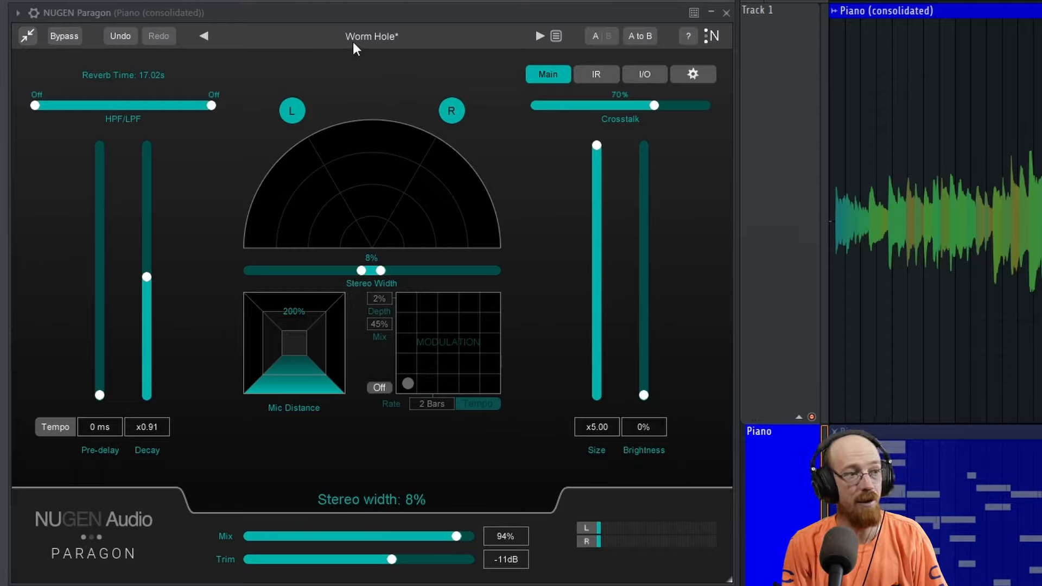
{"action": "left_click", "coordinate": [366, 37]}
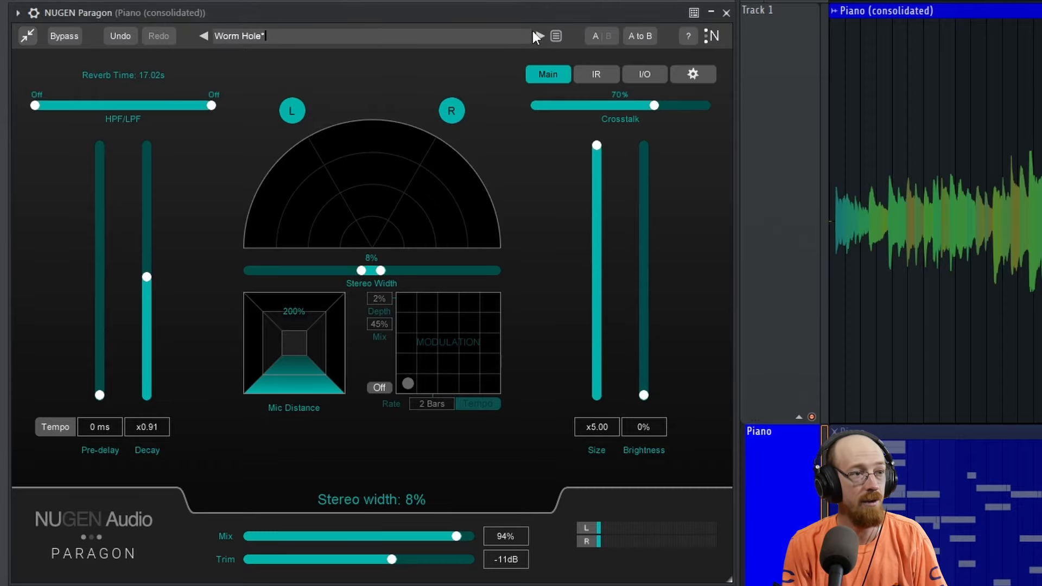
{"action": "left_click", "coordinate": [555, 36]}
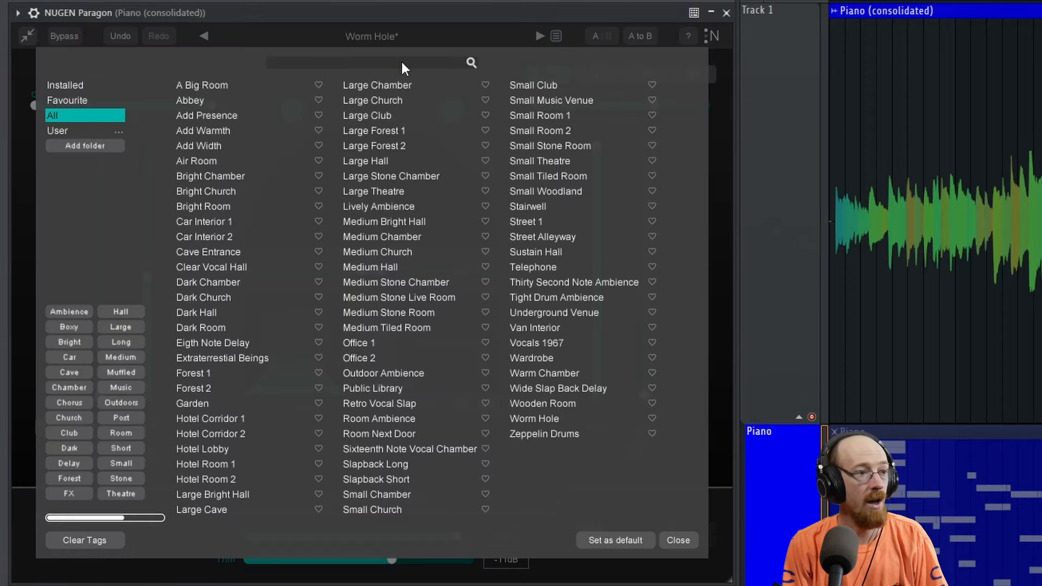
{"action": "type", "text": "worm"}
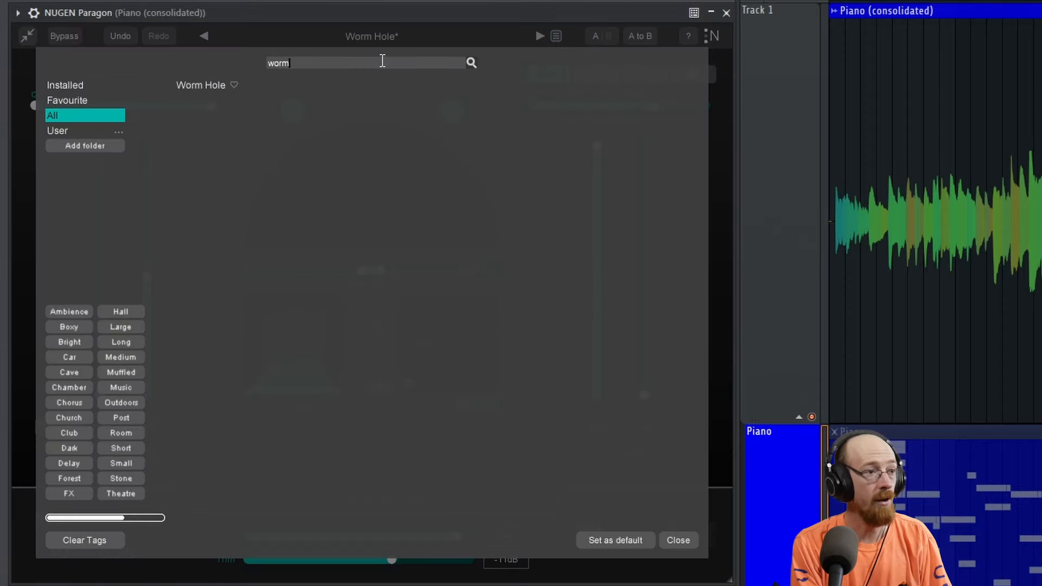
{"action": "left_click", "coordinate": [210, 84]}
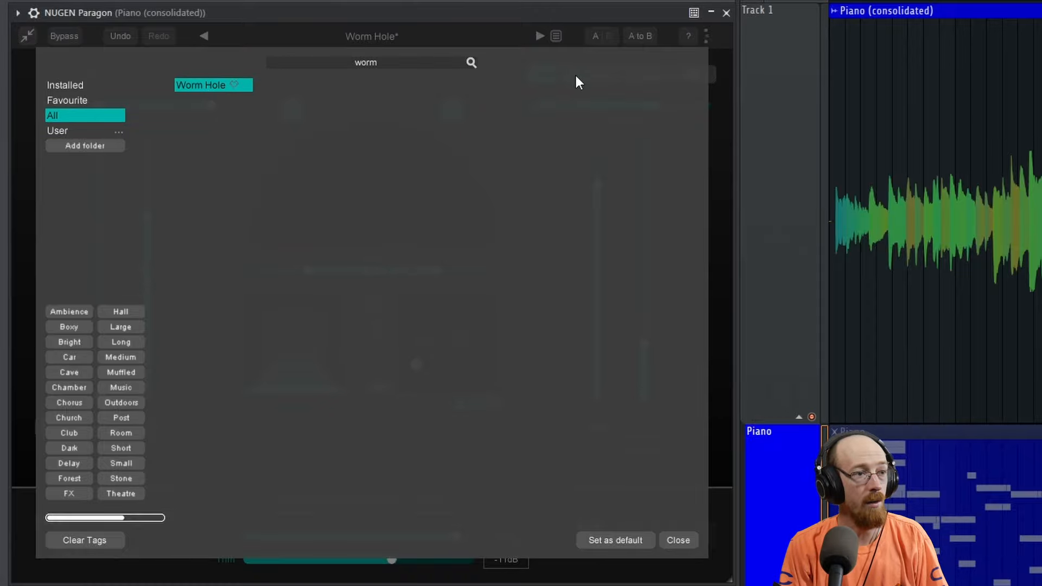
{"action": "left_click", "coordinate": [448, 32]}
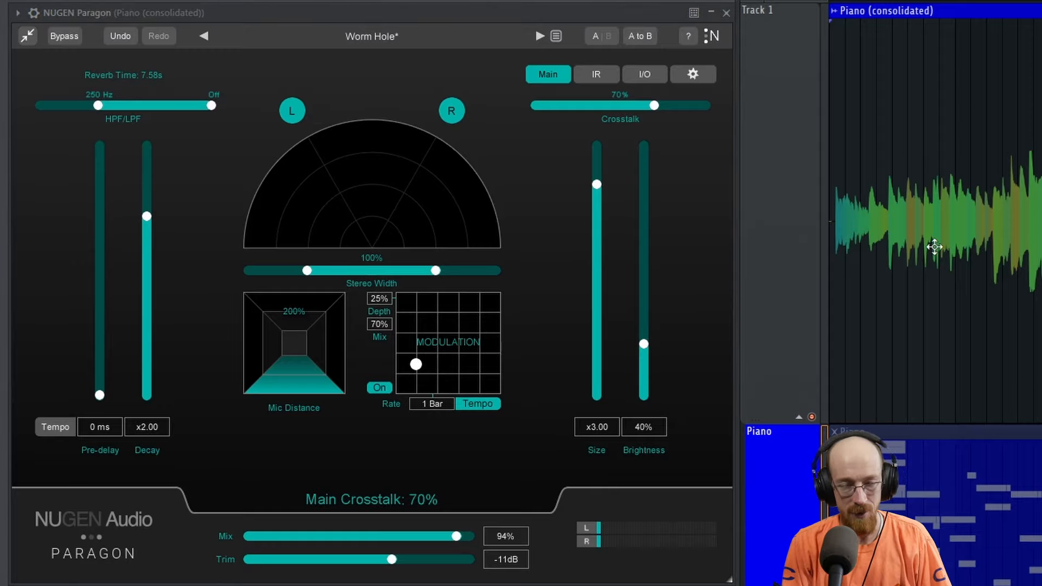
{"action": "key", "text": "space"}
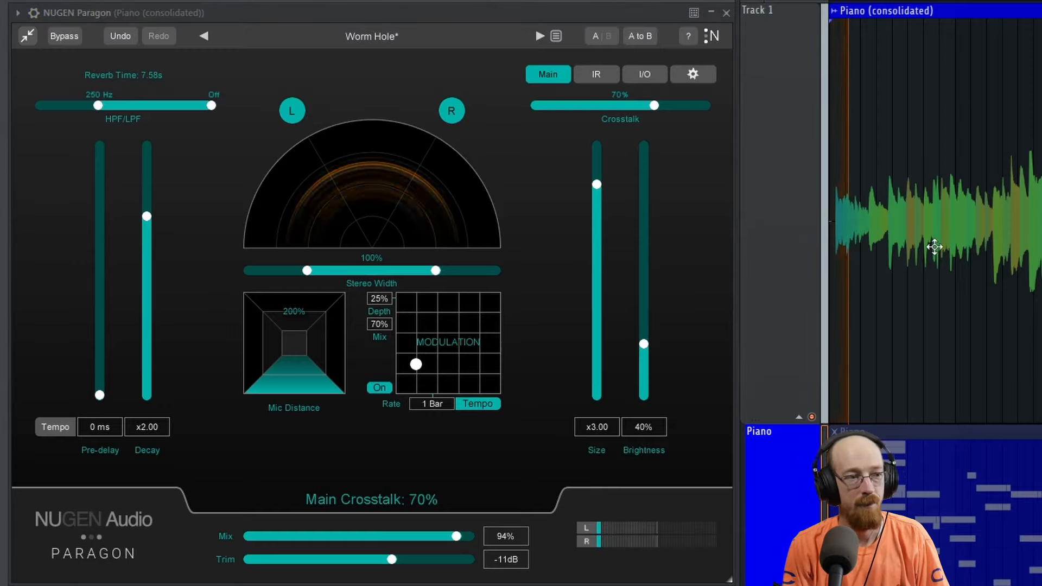
{"action": "key", "text": "space"}
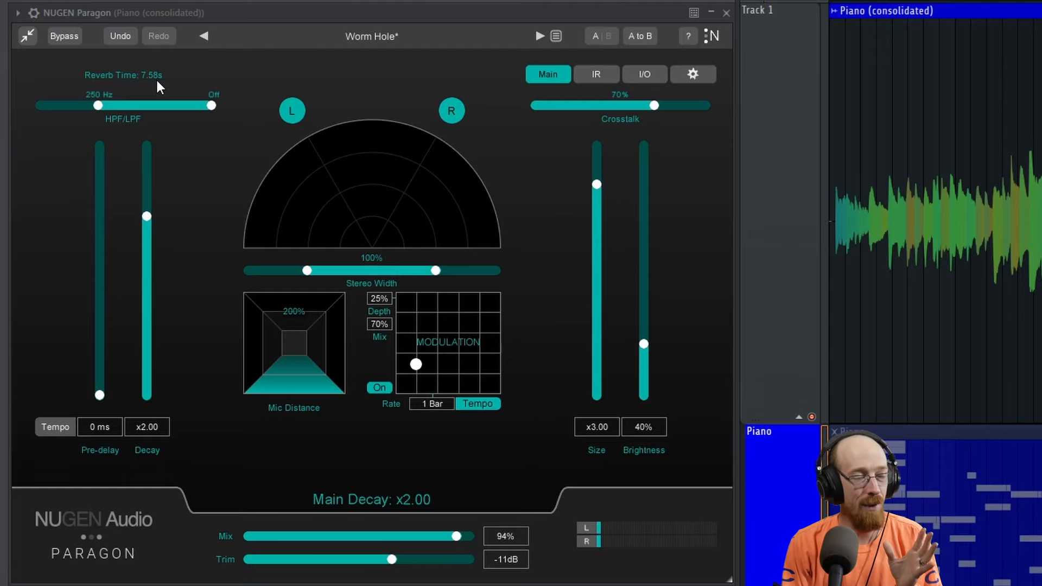
Step: Show the preset's impulse response modifier with the decay time curve
{"action": "left_click", "coordinate": [596, 74]}
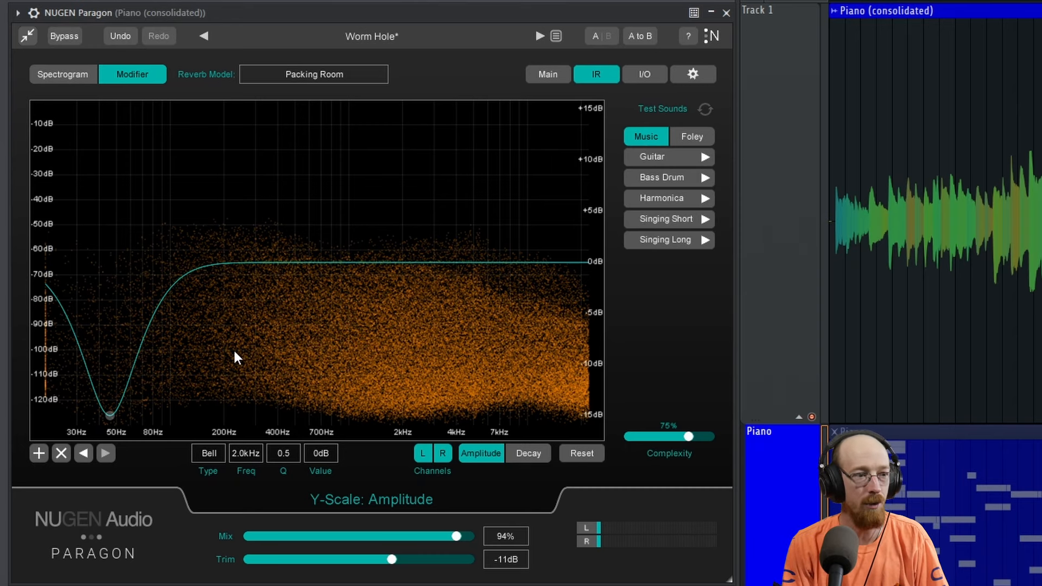
{"action": "left_click", "coordinate": [529, 454]}
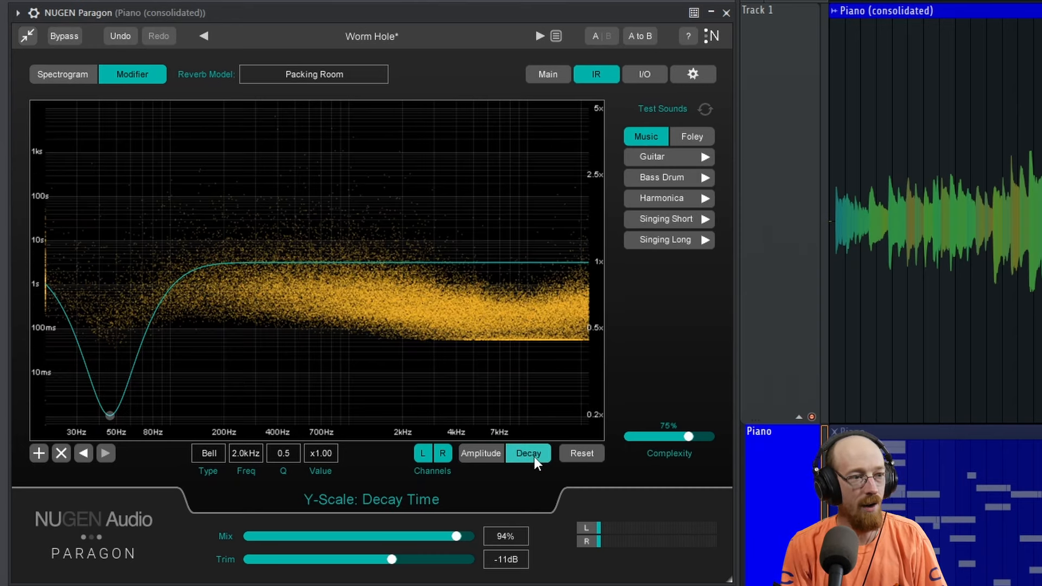
Step: Compare the amplitude and decay time curves of the Packing Room impulse response, ending on the amplitude curve
{"action": "left_click", "coordinate": [492, 455]}
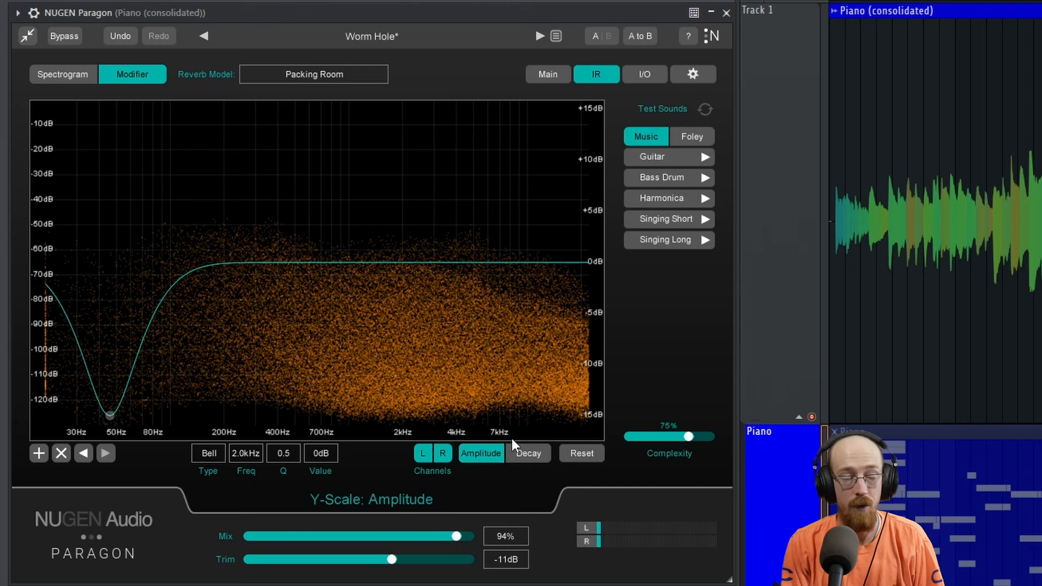
{"action": "left_click", "coordinate": [523, 454]}
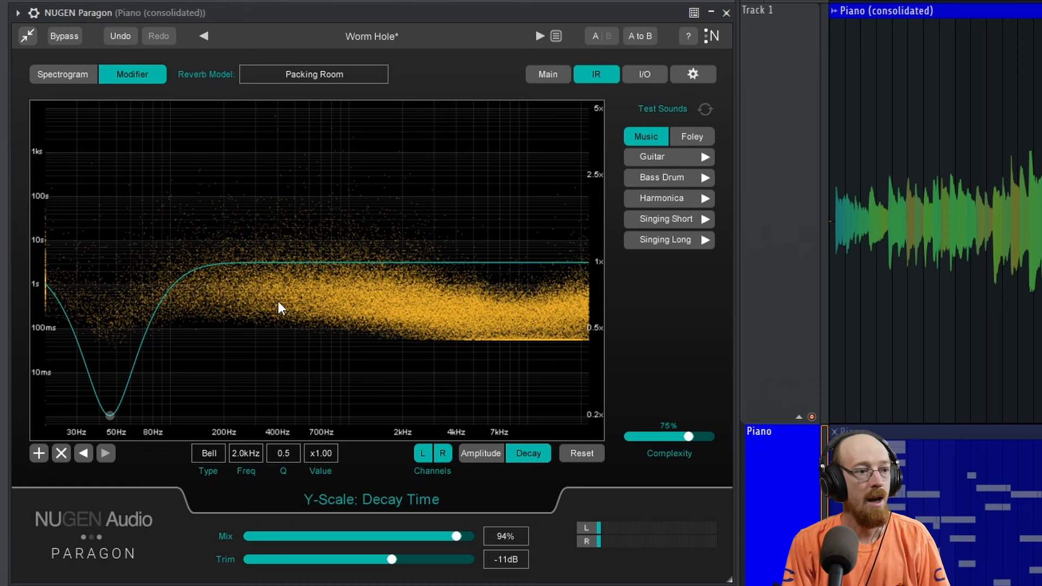
{"action": "left_click", "coordinate": [470, 450]}
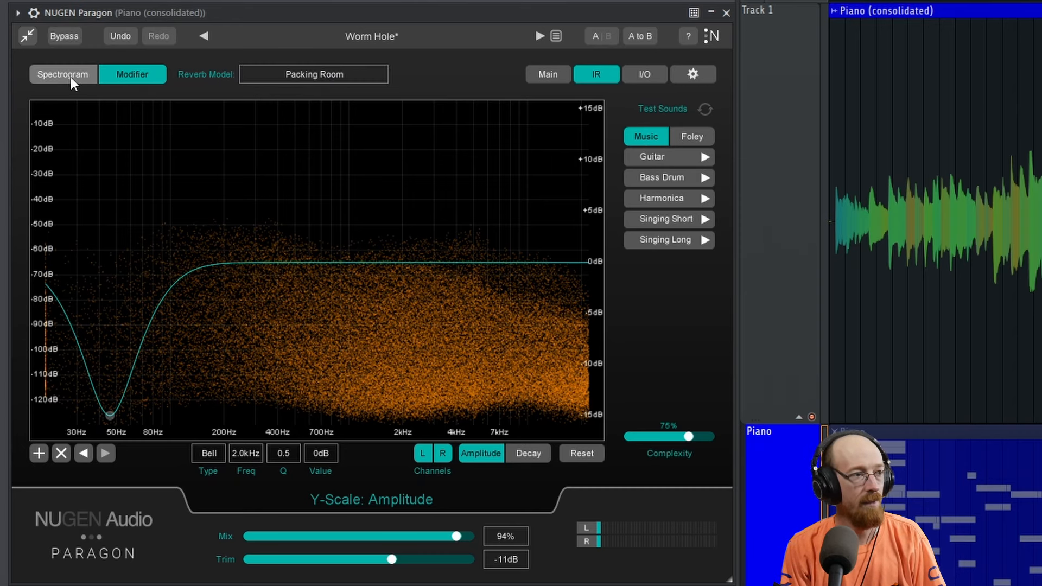
Step: Try the main decay at x5.00 and at x0.40, checking the impulse response modifier after each change
{"action": "left_click", "coordinate": [535, 70]}
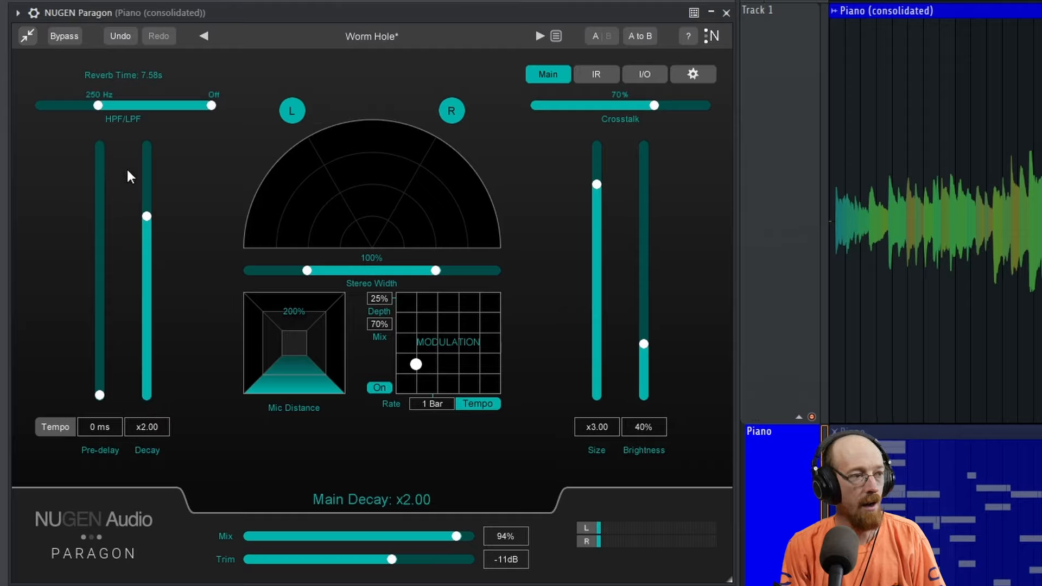
{"action": "left_click_drag", "start_coordinate": [147, 217], "coordinate": [146, 120]}
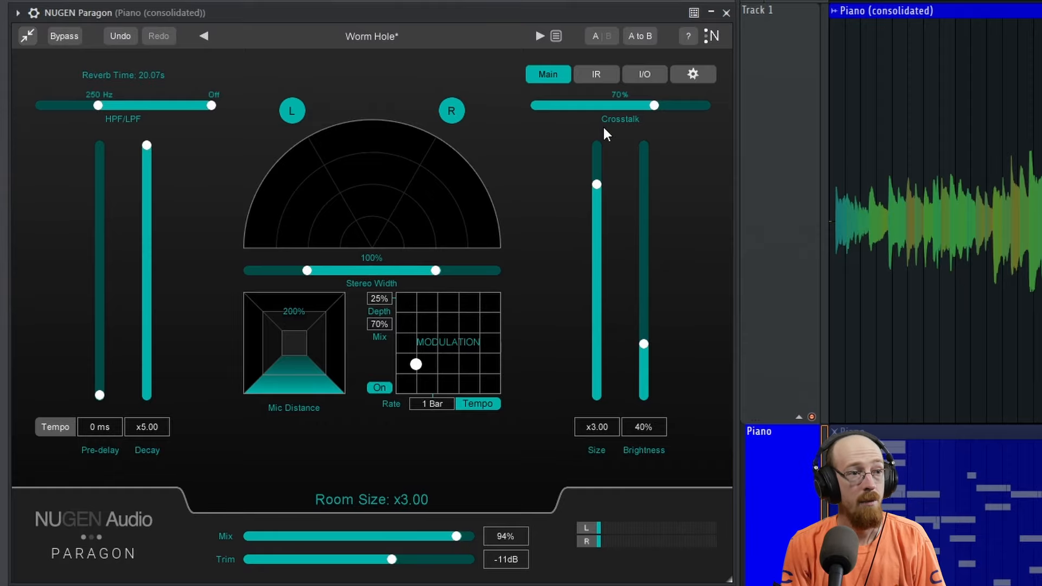
{"action": "left_click", "coordinate": [594, 75]}
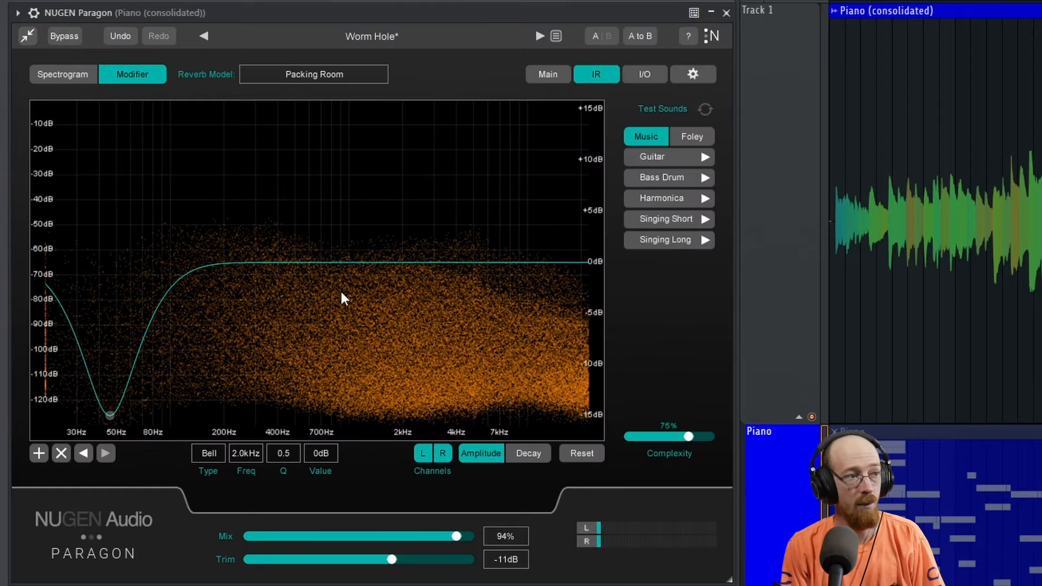
{"action": "left_click", "coordinate": [548, 74]}
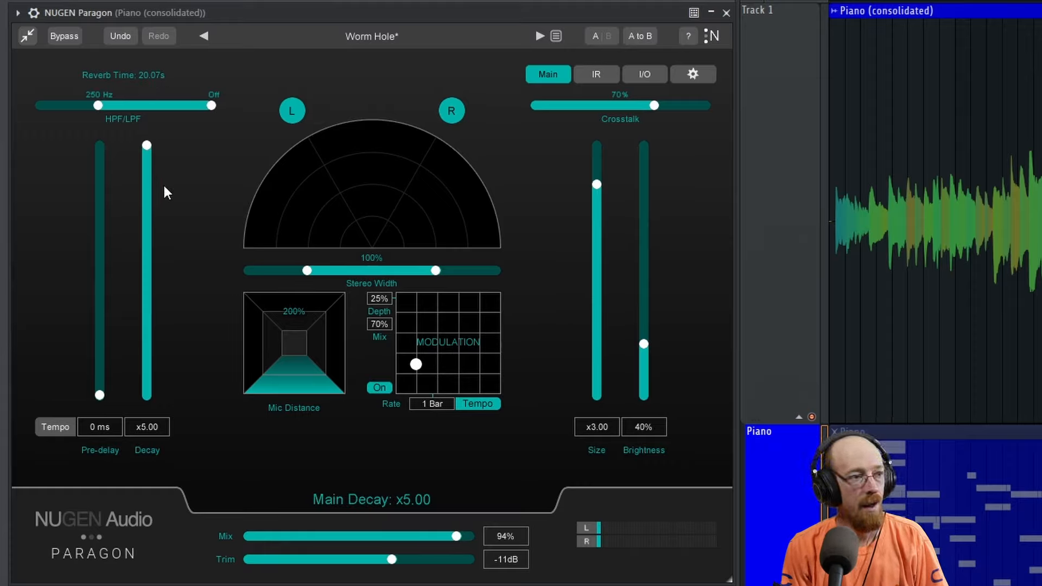
{"action": "left_click_drag", "start_coordinate": [145, 146], "coordinate": [152, 339]}
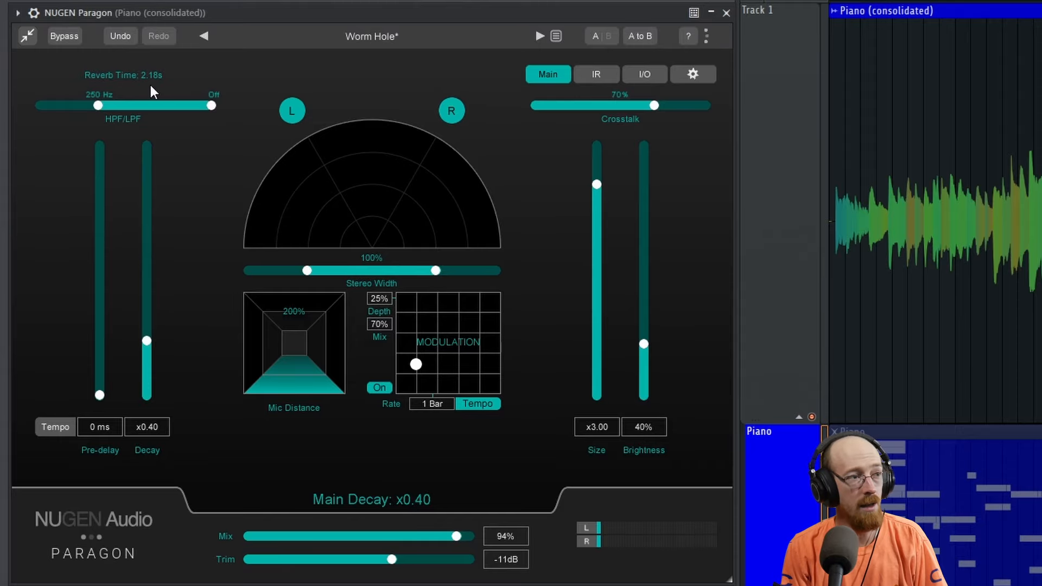
{"action": "left_click", "coordinate": [598, 78]}
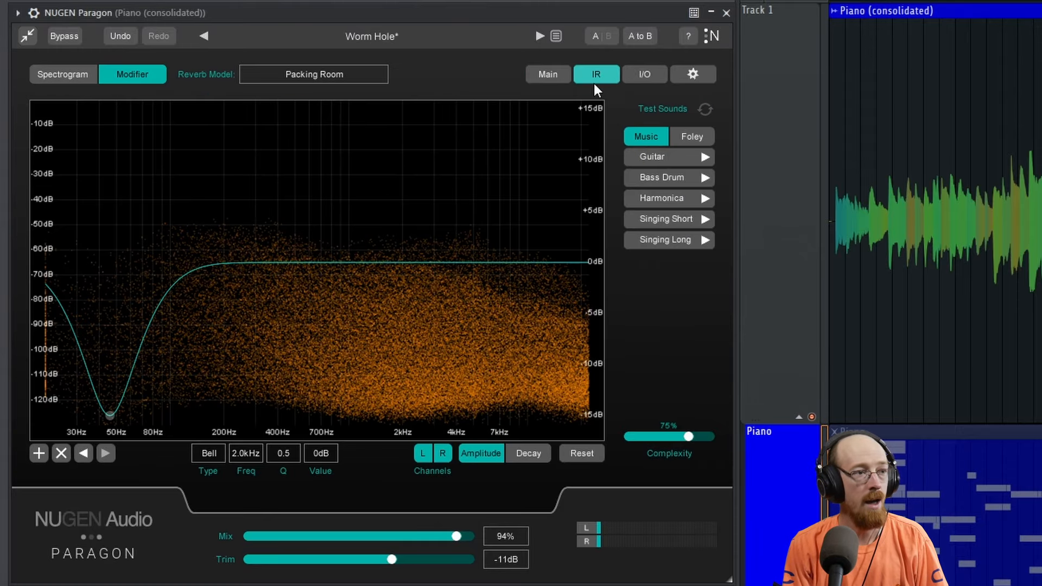
Step: Change the reverb model to Big Concrete Room and show its decay time curve
{"action": "left_click", "coordinate": [380, 75]}
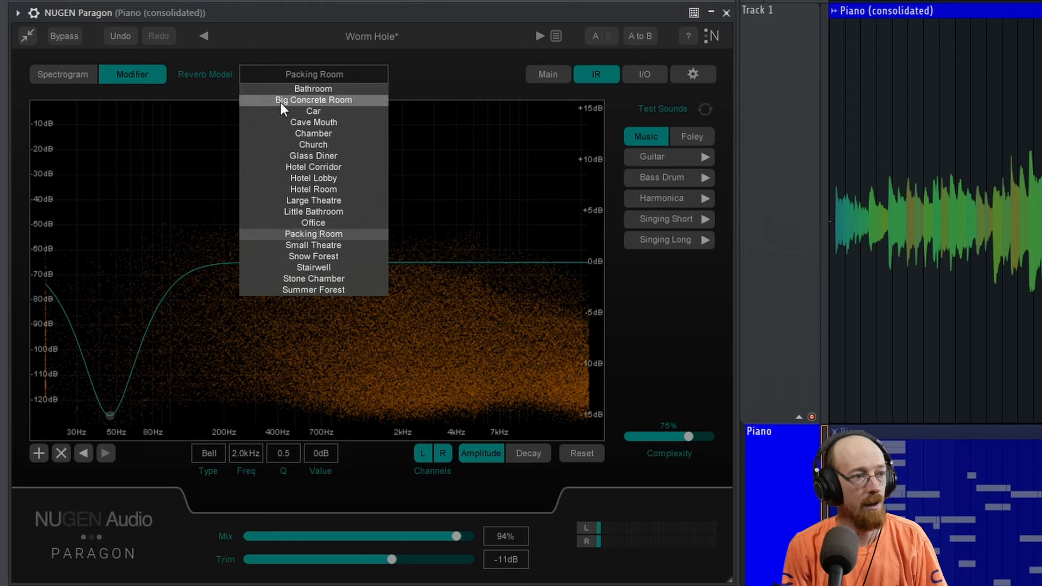
{"action": "left_click", "coordinate": [364, 102]}
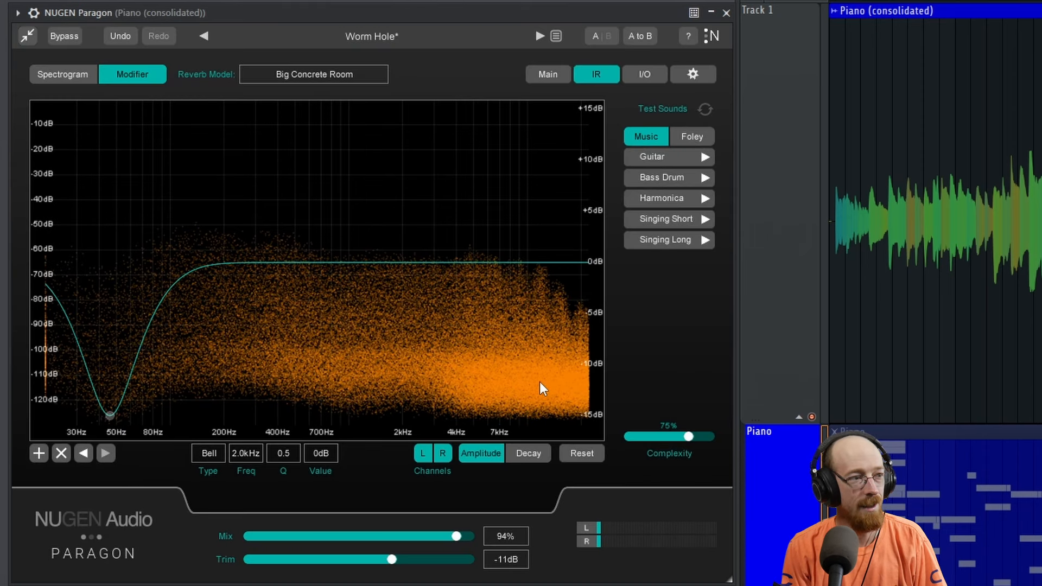
{"action": "left_click", "coordinate": [542, 458]}
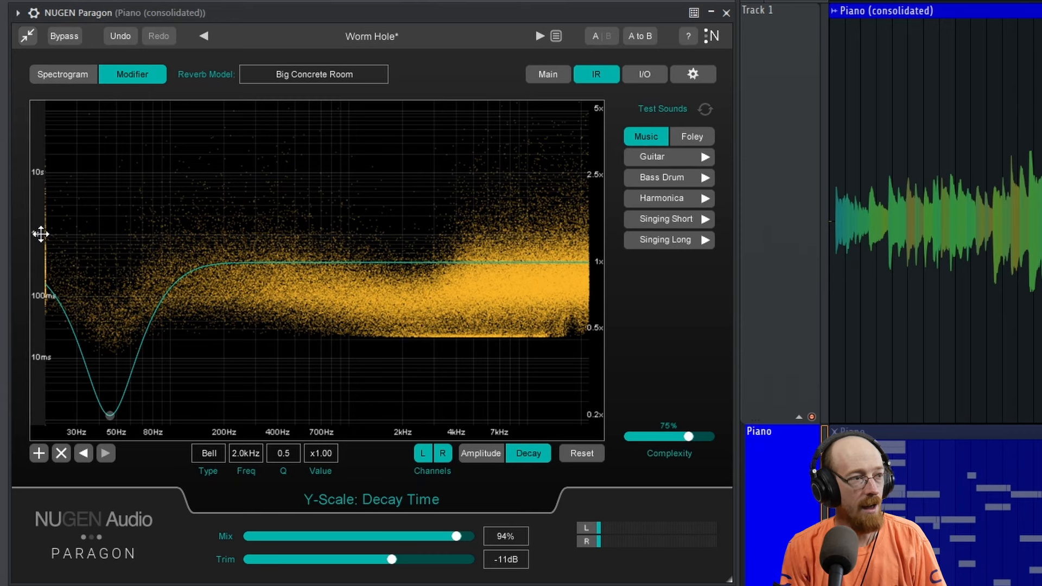
Step: Try the Car reverb model and switch back to Big Concrete Room
{"action": "left_click", "coordinate": [356, 71]}
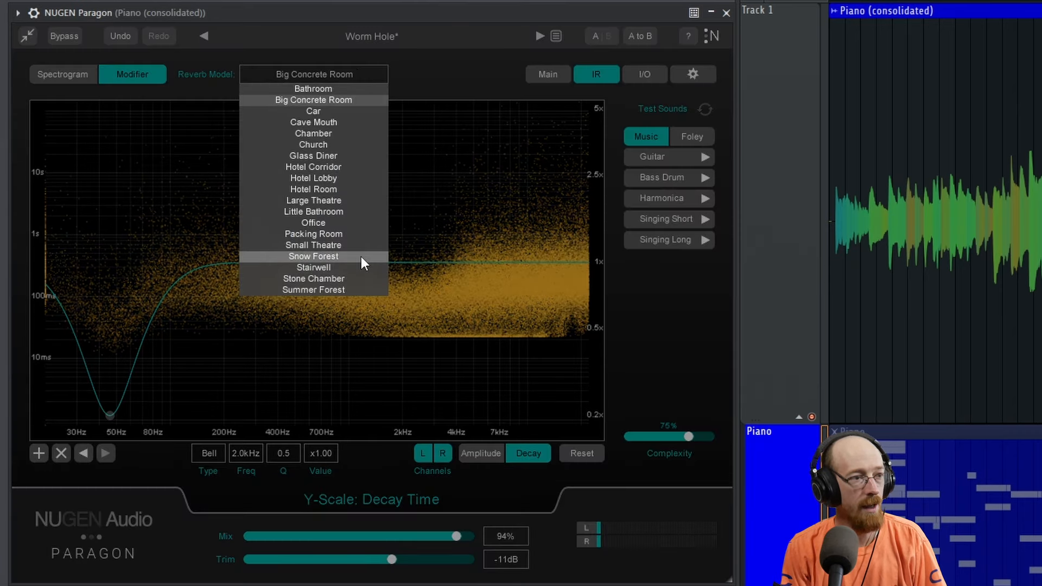
{"action": "left_click", "coordinate": [365, 112]}
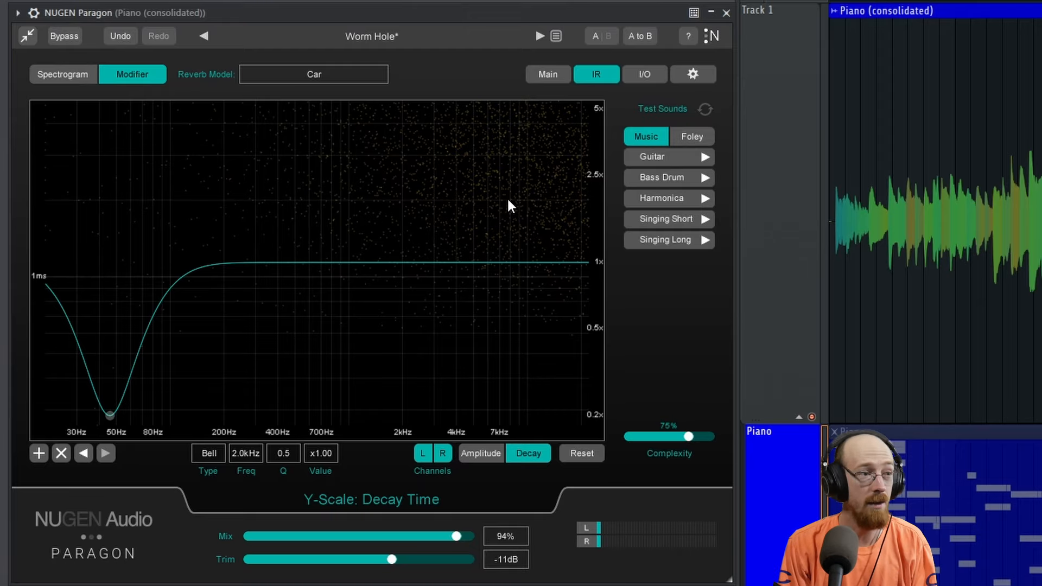
{"action": "left_click", "coordinate": [351, 77]}
{"action": "left_click", "coordinate": [347, 102]}
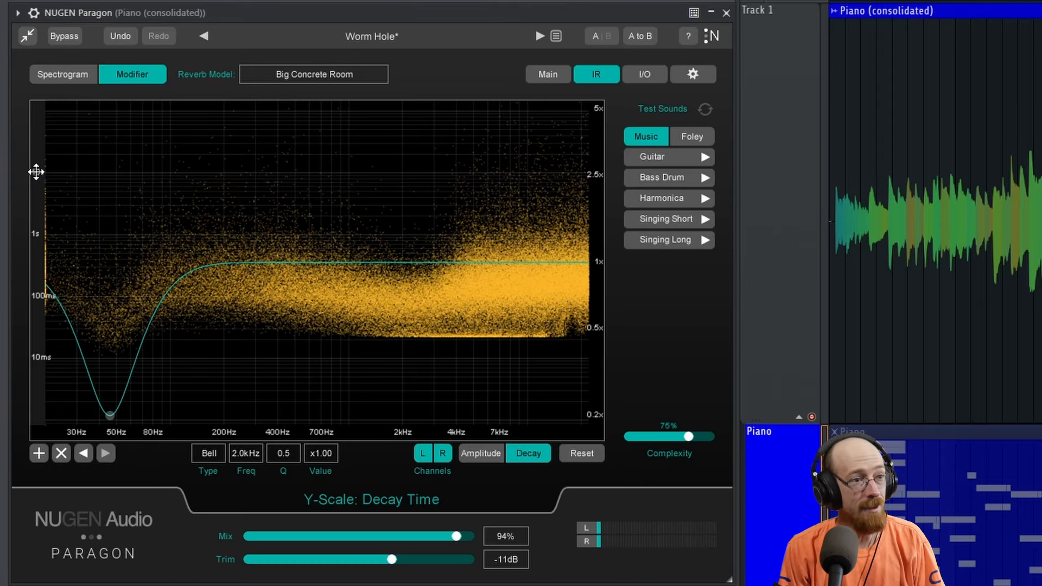
Step: Set the main decay to x5.00 and show the impulse response modifier
{"action": "left_click", "coordinate": [548, 74]}
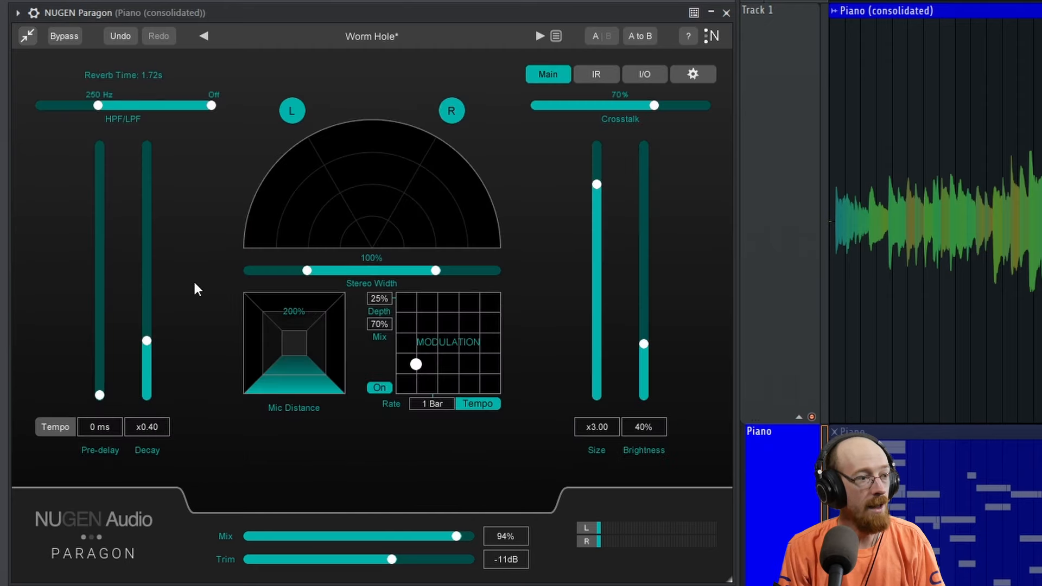
{"action": "left_click_drag", "start_coordinate": [145, 348], "coordinate": [147, 142]}
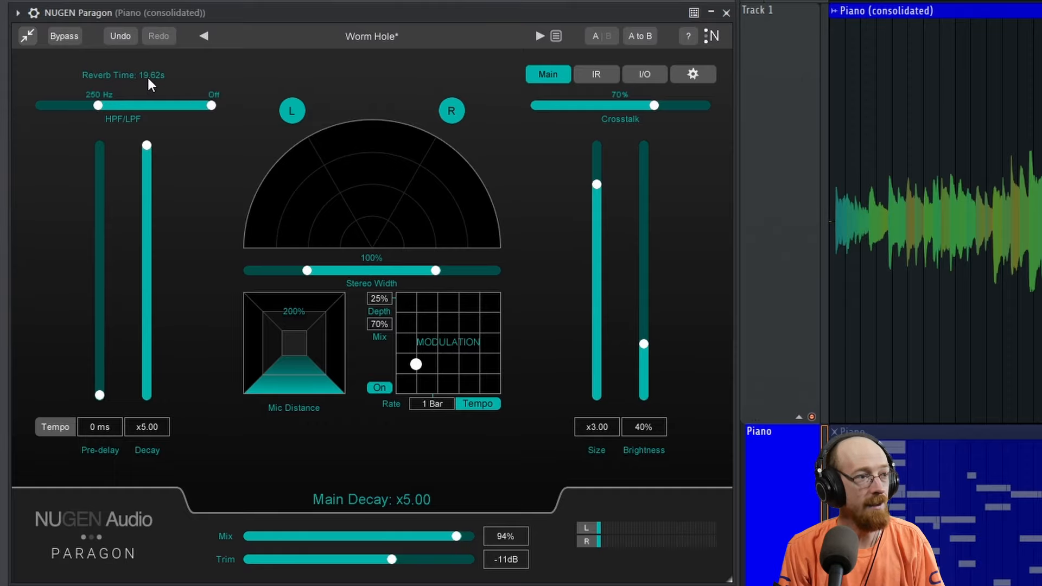
{"action": "left_click", "coordinate": [612, 75]}
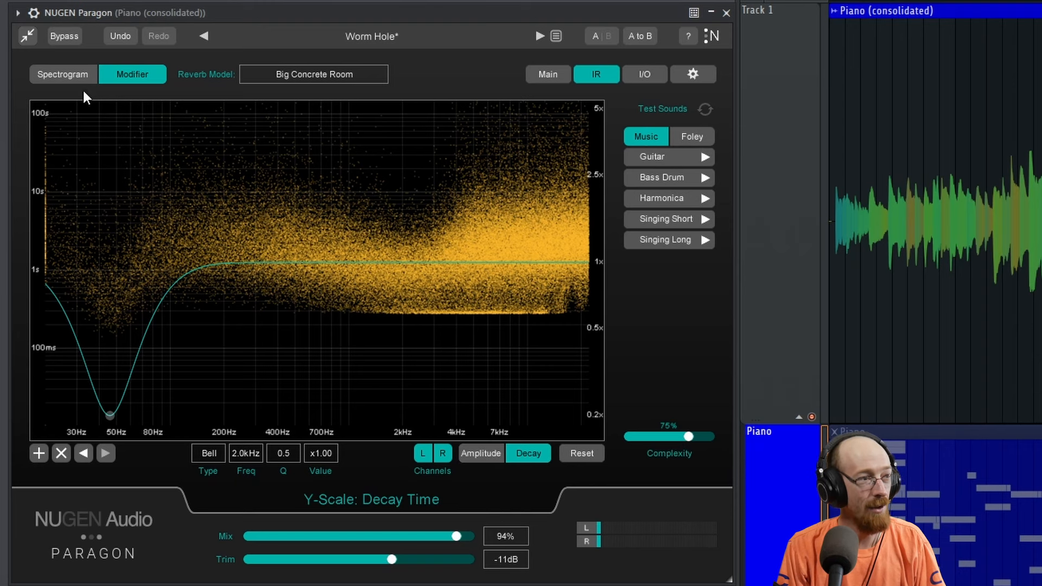
Step: Add an amplitude node at 79 Hz with a value of -15 dB and a Q of 1.8
{"action": "left_click", "coordinate": [474, 451]}
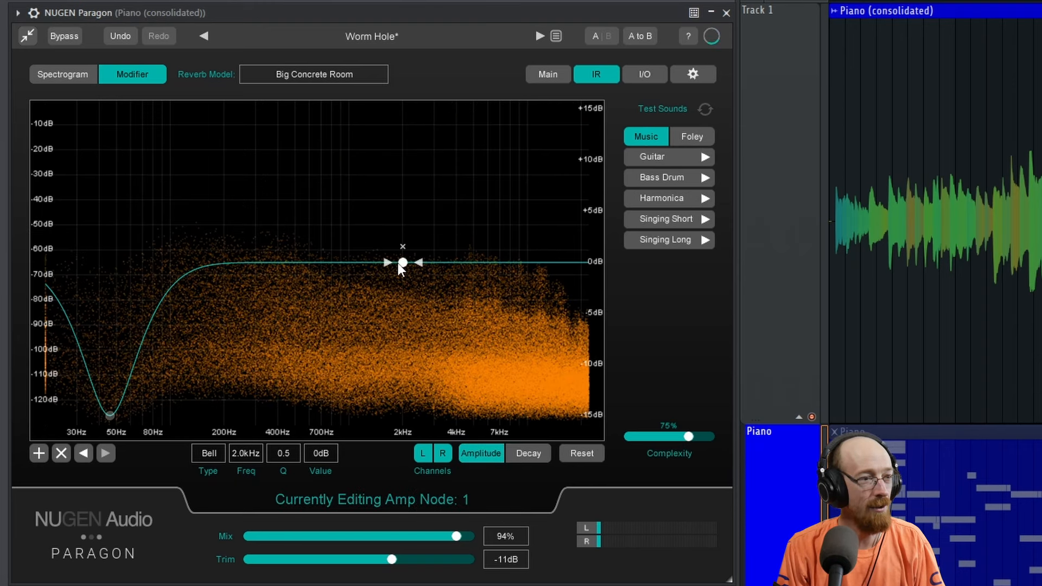
{"action": "left_click_drag", "start_coordinate": [399, 263], "coordinate": [153, 460]}
{"action": "left_click_drag", "start_coordinate": [168, 417], "coordinate": [210, 419]}
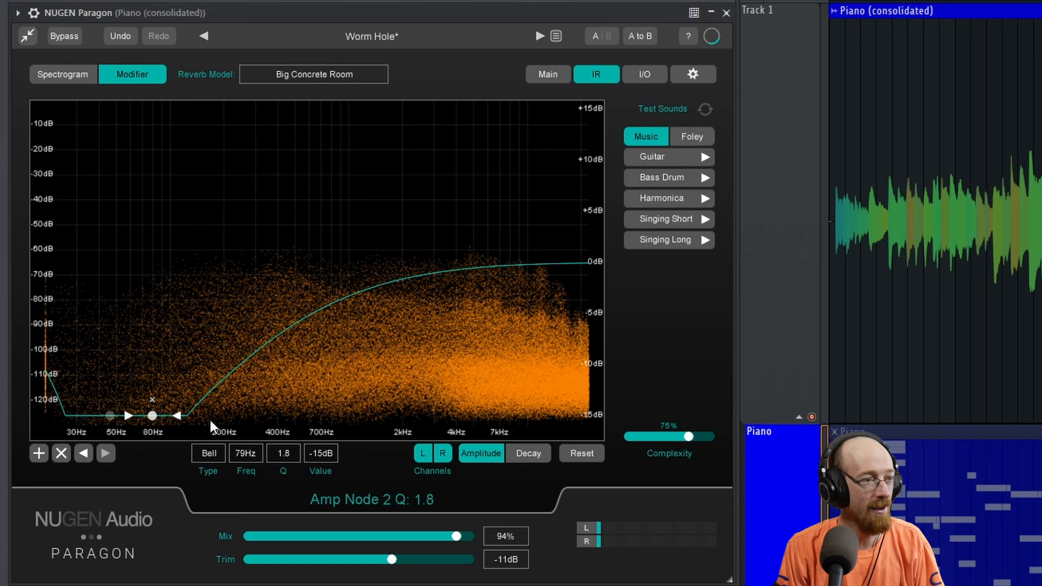
Step: Add a high-frequency amplitude node at 22.0 kHz with a value of +15 dB
{"action": "double_click", "coordinate": [499, 266]}
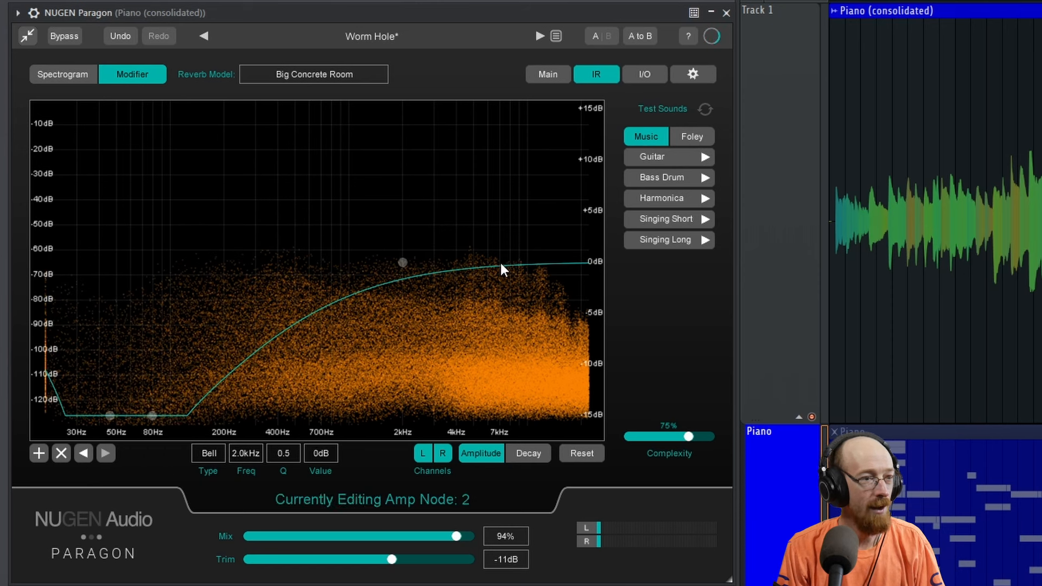
{"action": "double_click", "coordinate": [501, 263]}
{"action": "left_click_drag", "start_coordinate": [401, 263], "coordinate": [589, 109]}
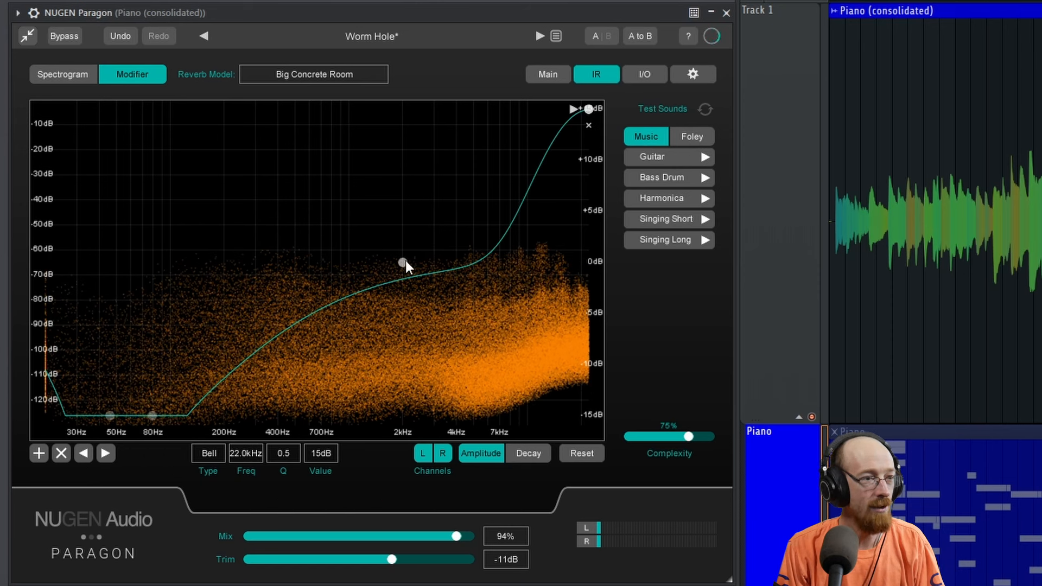
Step: Shape the 2 kHz amplitude node to 2.1 kHz, +15 dB and Q 1.8, and move the 79 Hz node to 101 Hz
{"action": "left_click_drag", "start_coordinate": [404, 262], "coordinate": [427, 52]}
{"action": "left_click_drag", "start_coordinate": [442, 111], "coordinate": [529, 95]}
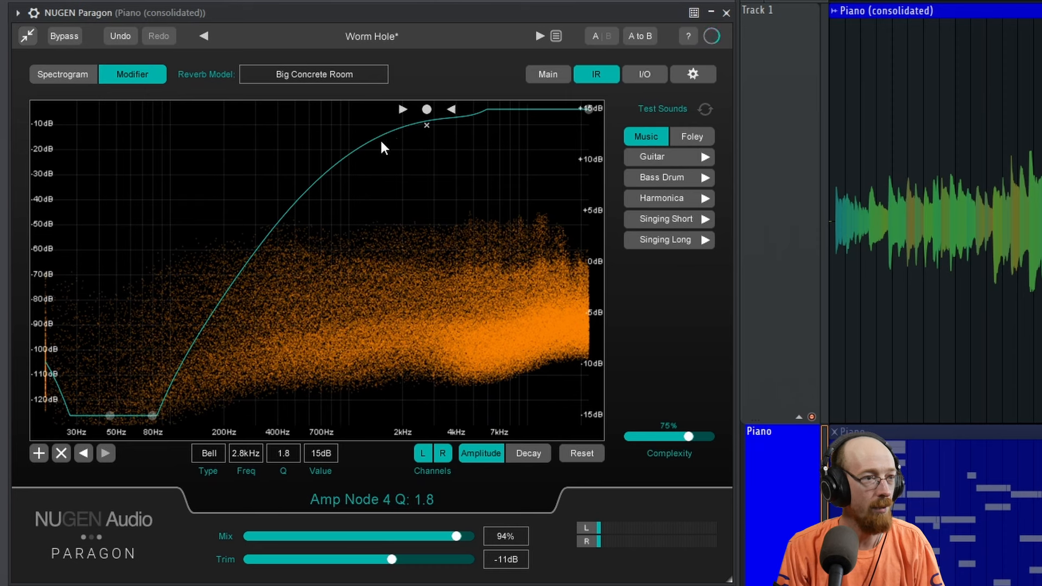
{"action": "left_click_drag", "start_coordinate": [428, 109], "coordinate": [403, 109]}
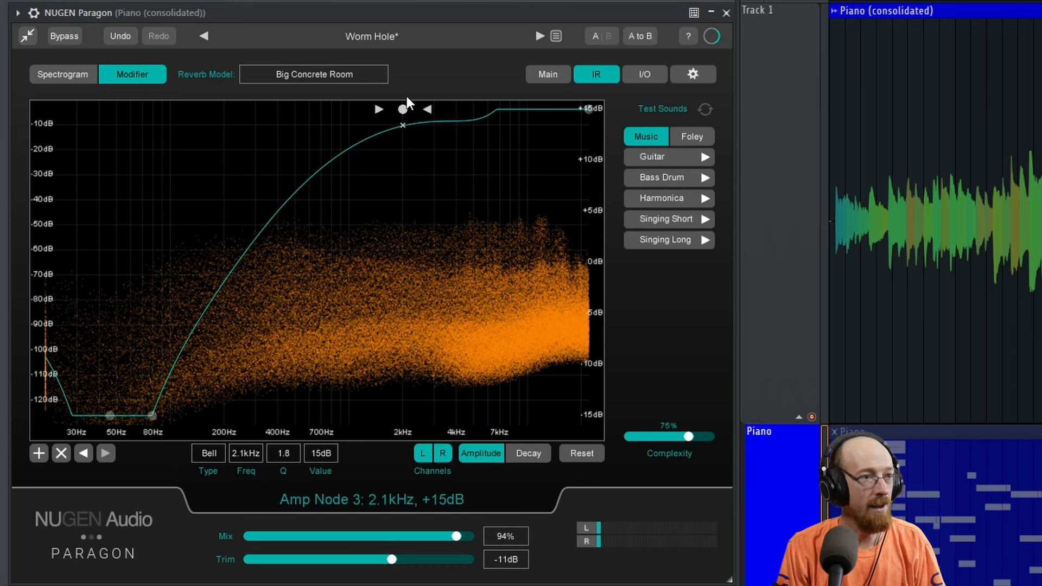
{"action": "left_click_drag", "start_coordinate": [153, 414], "coordinate": [172, 452]}
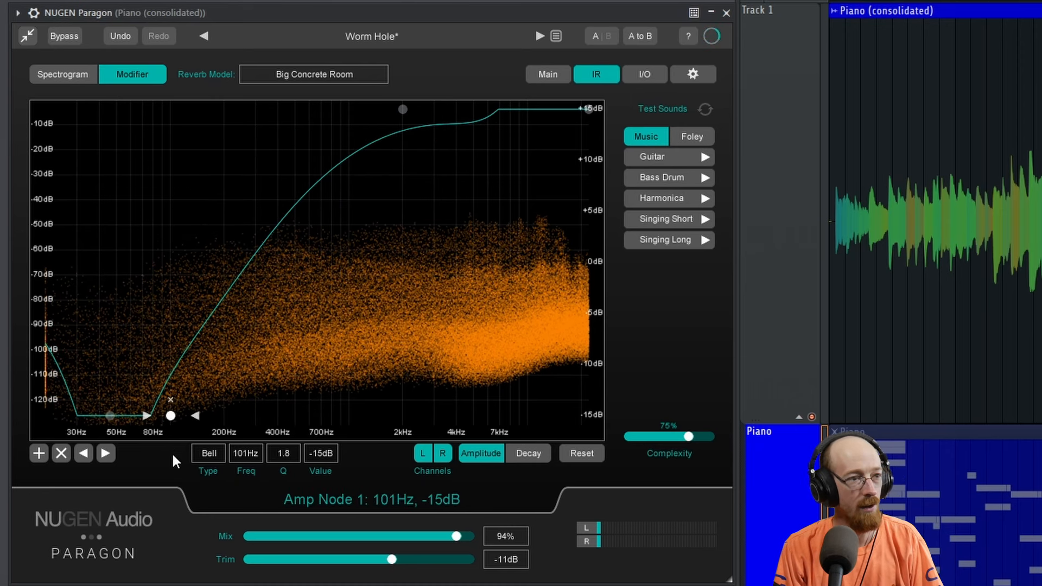
Step: On the decay curve, flatten the low dip to 64 Hz, x0.99 and add a node at 6.7 kHz, x5.00
{"action": "left_click", "coordinate": [528, 451]}
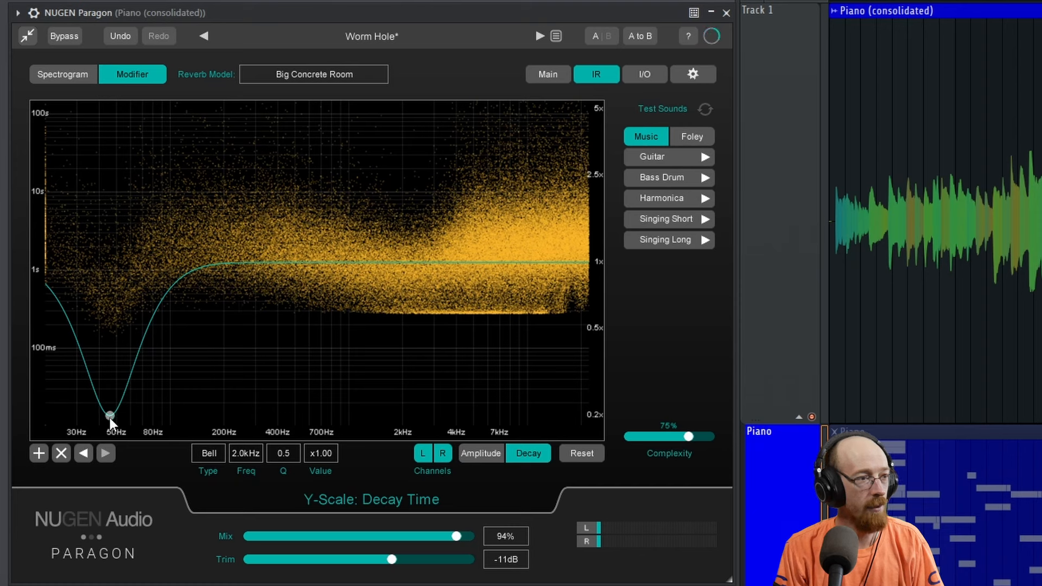
{"action": "left_click_drag", "start_coordinate": [109, 417], "coordinate": [136, 264]}
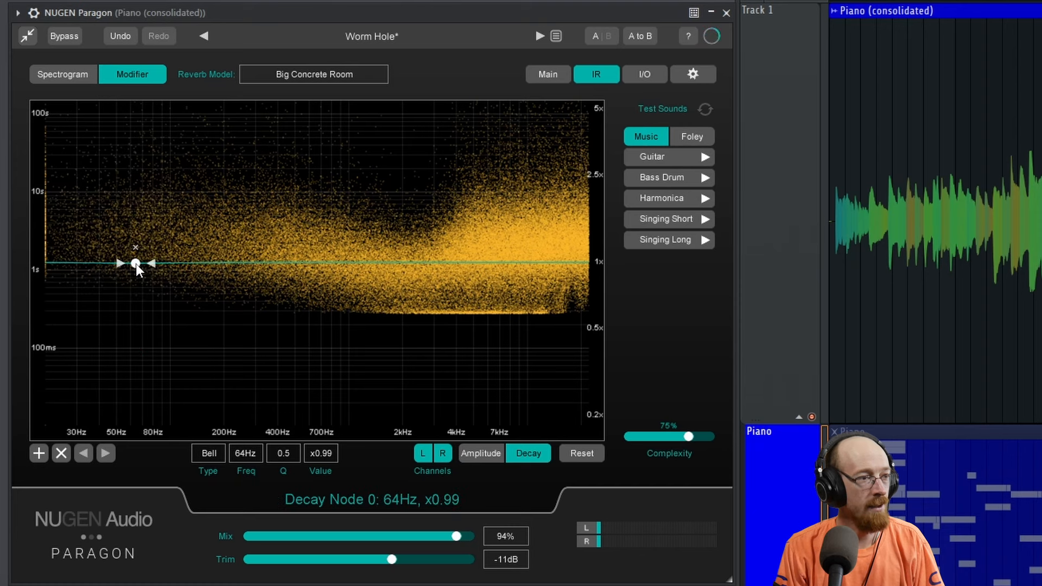
{"action": "double_click", "coordinate": [443, 263]}
{"action": "left_click_drag", "start_coordinate": [443, 262], "coordinate": [499, 86]}
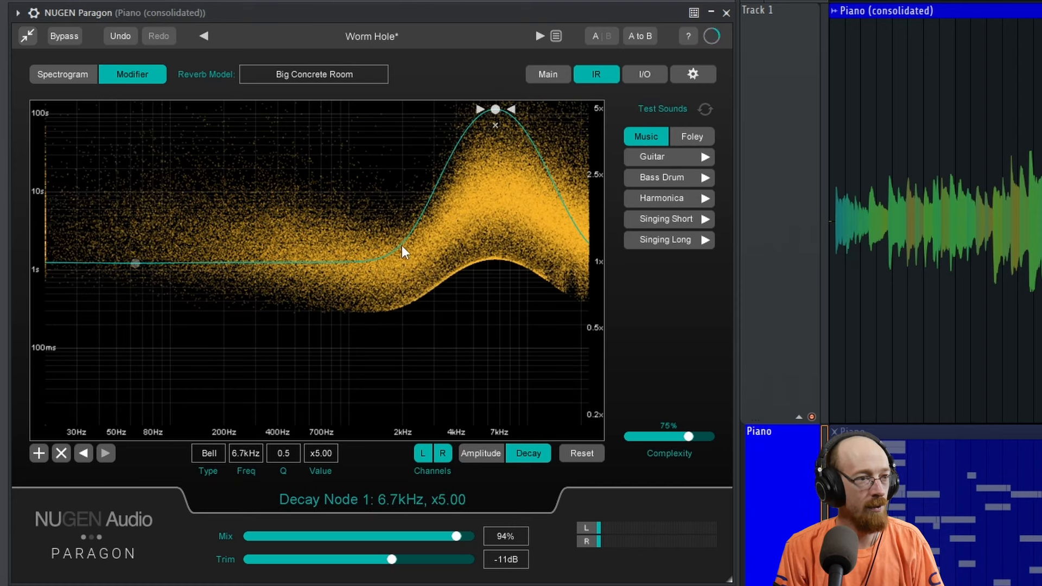
Step: Add a decay node at 854 Hz with a value of x4.84 and Q 1.8, and check the overall reverb time
{"action": "double_click", "coordinate": [402, 244]}
{"action": "left_click_drag", "start_coordinate": [398, 242], "coordinate": [381, 121]}
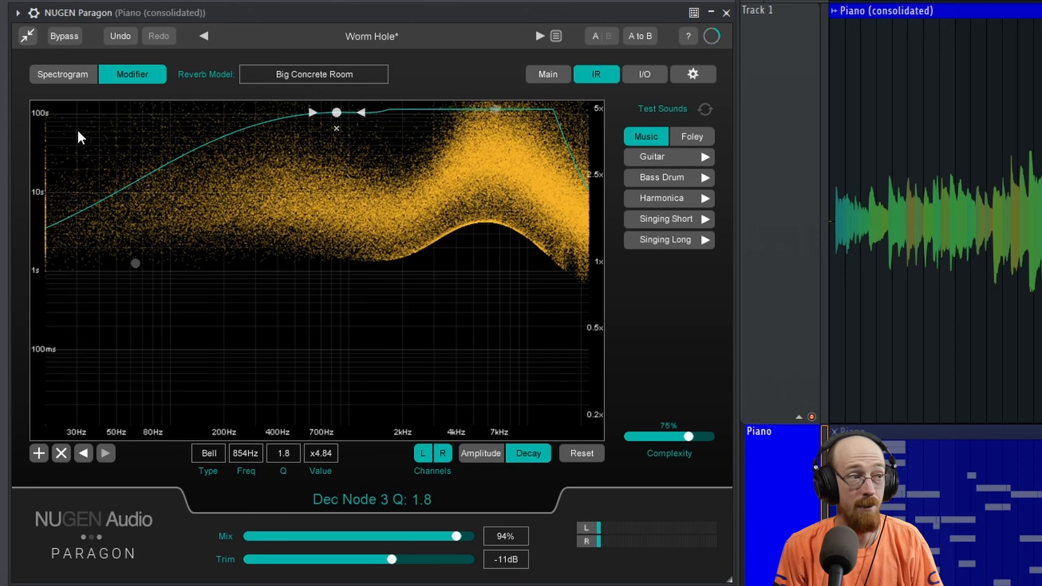
{"action": "left_click", "coordinate": [546, 79]}
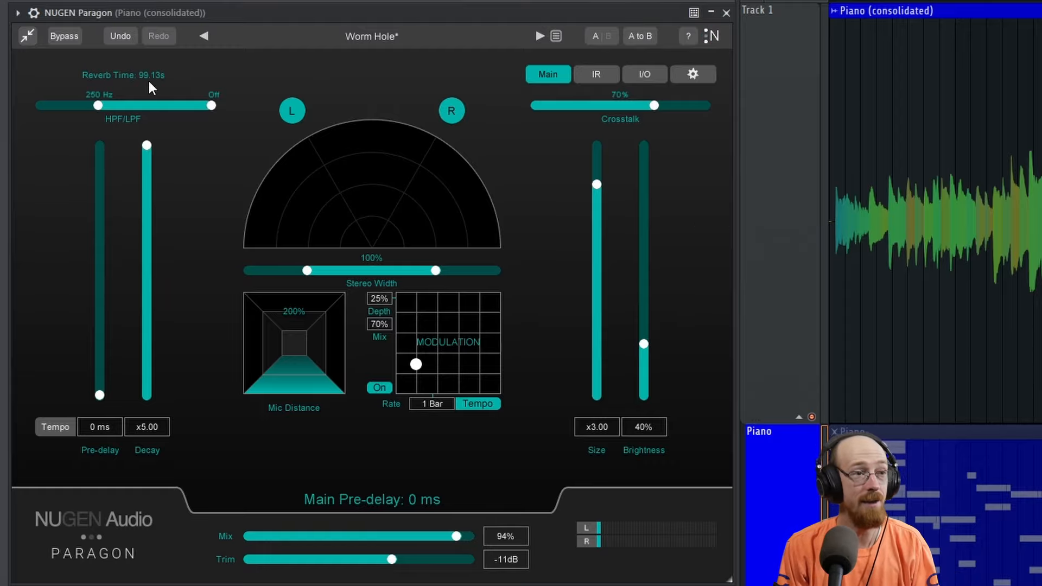
Step: Move the low and mid decay nodes up to the high-frequency peak, about 6.9 kHz at x5.00, and recheck the reverb time
{"action": "left_click", "coordinate": [613, 77]}
{"action": "left_click_drag", "start_coordinate": [350, 128], "coordinate": [505, 94]}
{"action": "left_click_drag", "start_coordinate": [135, 263], "coordinate": [499, 90]}
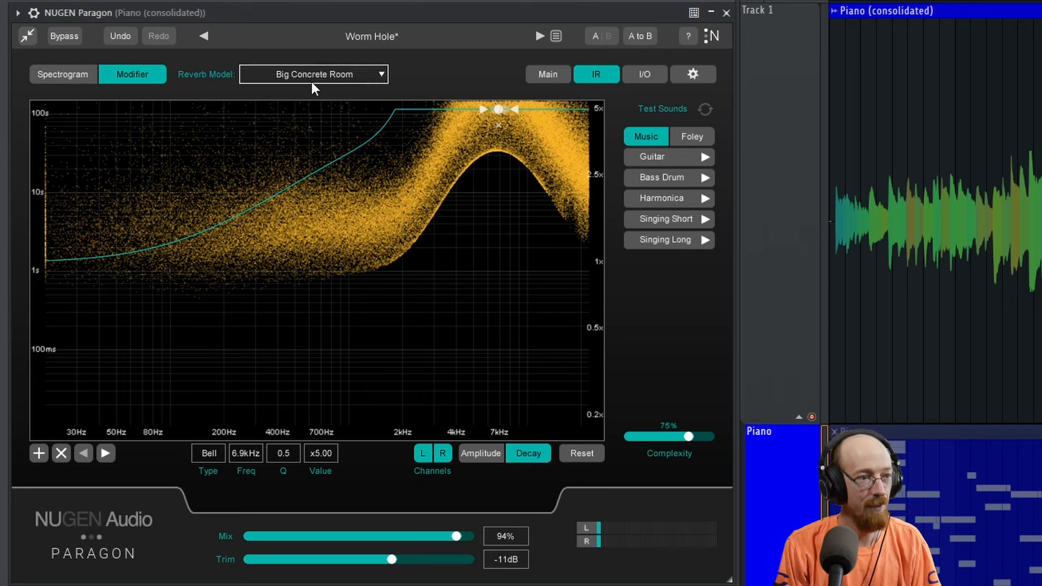
{"action": "left_click", "coordinate": [562, 74]}
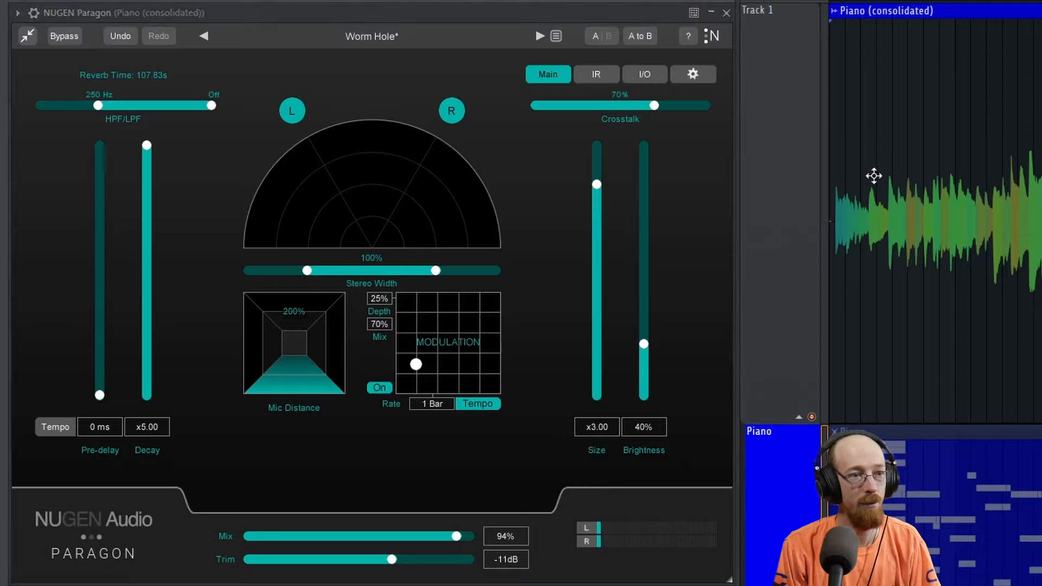
Step: Zoom in on the start of the piano clip, play it, and turn off the reverb's modulation
{"action": "scroll", "coordinate": [854, 188], "scroll_direction": "up", "scroll_amount": 2}
{"action": "scroll", "coordinate": [854, 188], "scroll_direction": "up", "scroll_amount": 4}
{"action": "left_click_drag", "start_coordinate": [854, 187], "coordinate": [950, 2]}
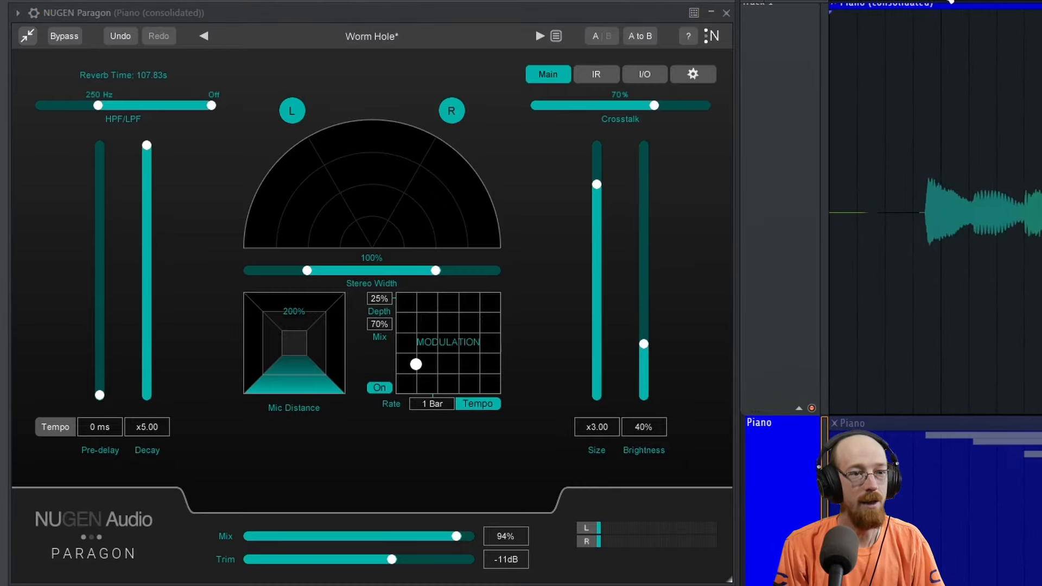
{"action": "key", "text": "space"}
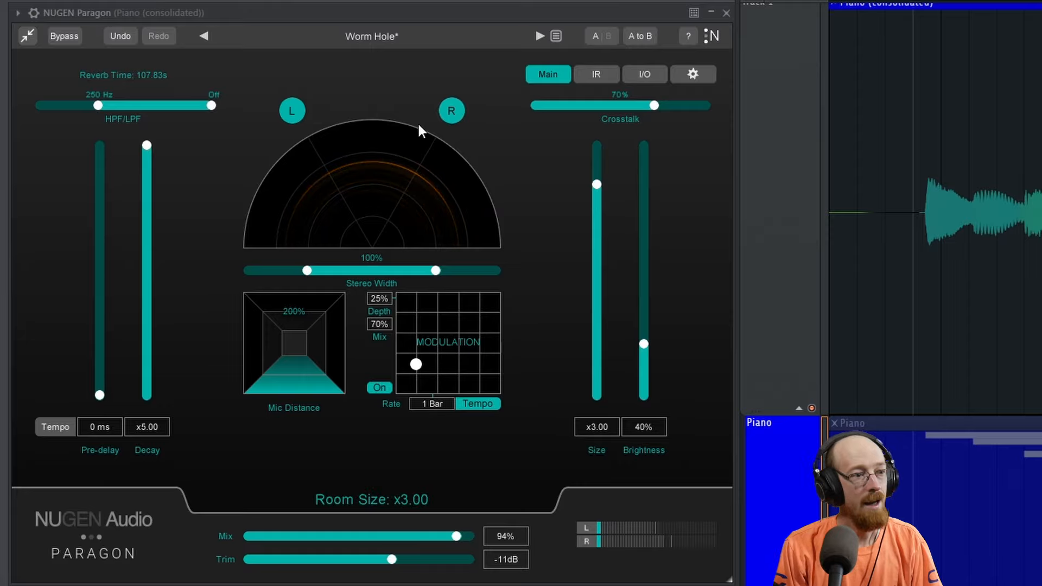
{"action": "left_click", "coordinate": [381, 389]}
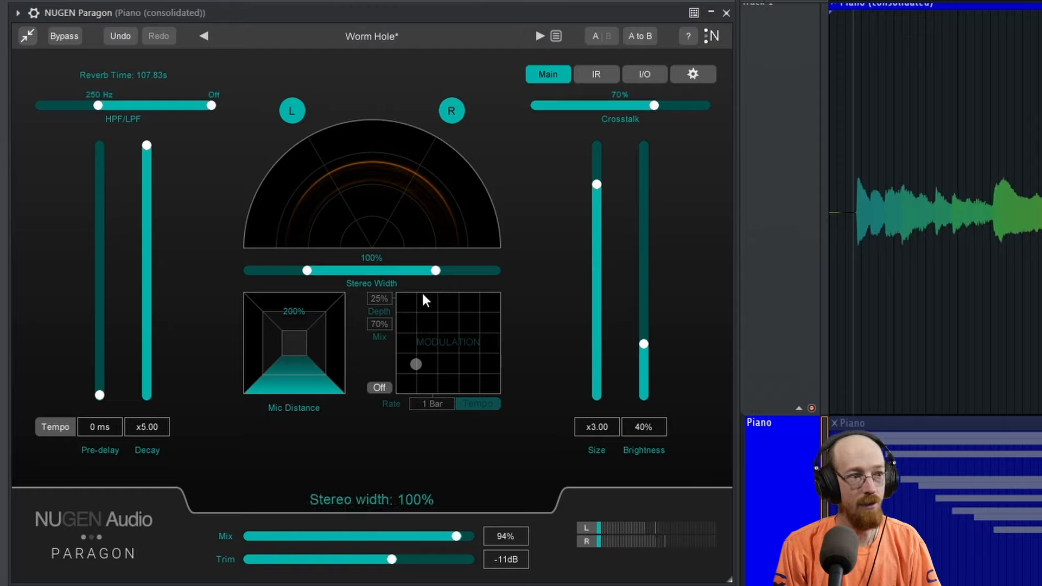
Step: Narrow the reverb's stereo width to 63% and bring the start of the piano clip into view
{"action": "left_click_drag", "start_coordinate": [437, 270], "coordinate": [414, 272]}
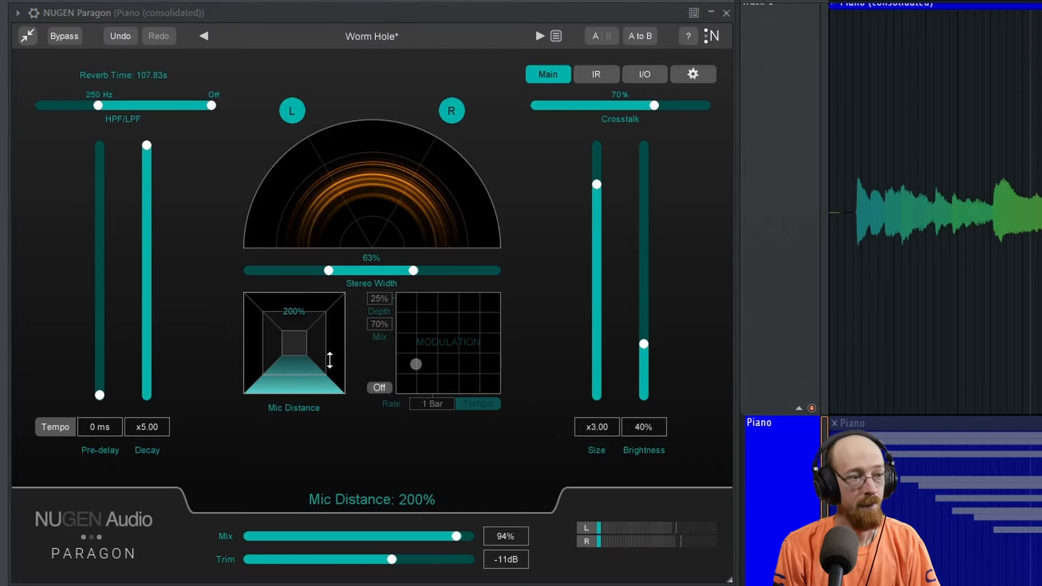
{"action": "left_click_drag", "start_coordinate": [1040, 152], "coordinate": [946, 160]}
{"action": "scroll", "coordinate": [947, 161], "scroll_direction": "up", "scroll_amount": 5}
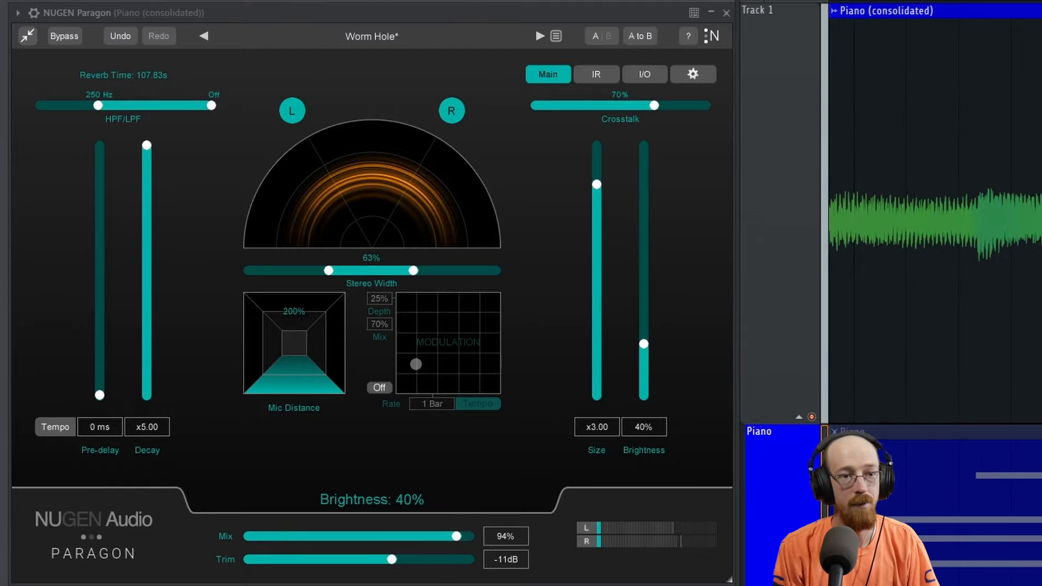
{"action": "scroll", "coordinate": [991, 205], "scroll_direction": "down", "scroll_amount": 3}
{"action": "scroll", "coordinate": [990, 205], "scroll_direction": "up", "scroll_amount": 3}
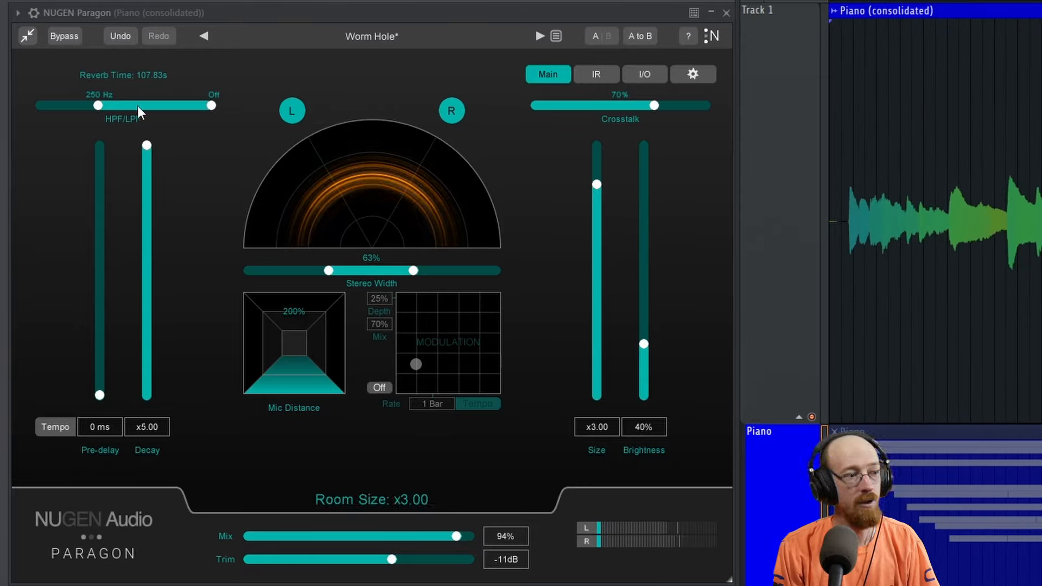
Step: Lower the reverb's main decay to x1.83
{"action": "left_click_drag", "start_coordinate": [148, 150], "coordinate": [146, 224]}
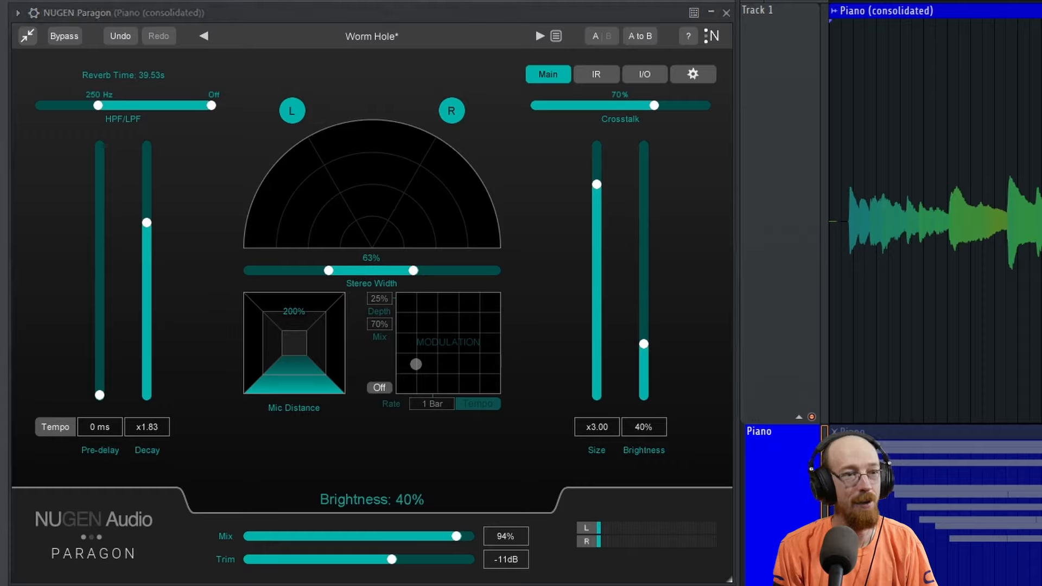
{"action": "left_click", "coordinate": [860, 2]}
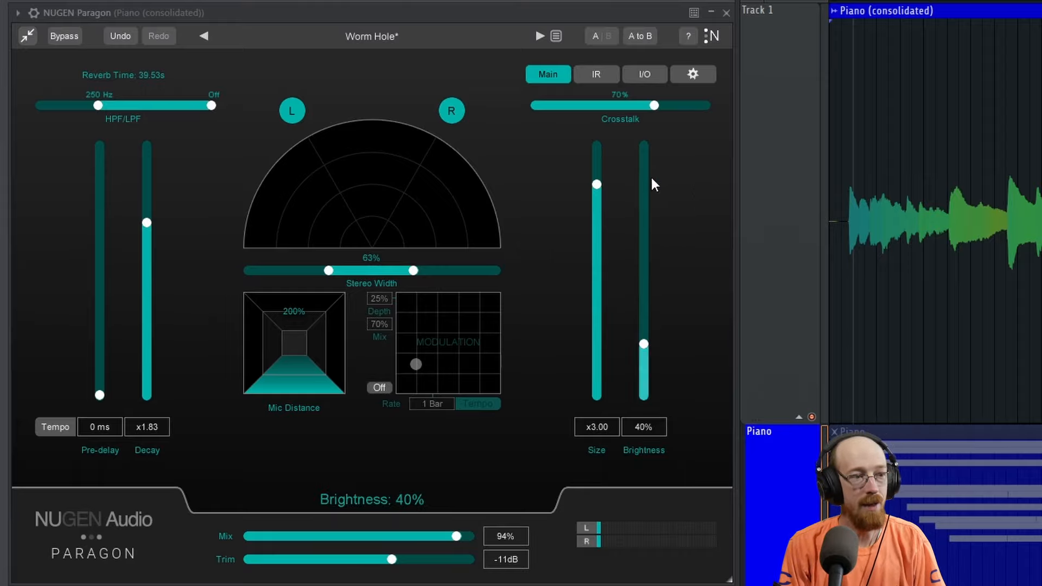
{"action": "left_click_drag", "start_coordinate": [1041, 46], "coordinate": [682, 56]}
Step: Add a Delay 3 effect to the piano track, raise its feedback level, and move its window out of the way
{"action": "key", "text": "F8"}
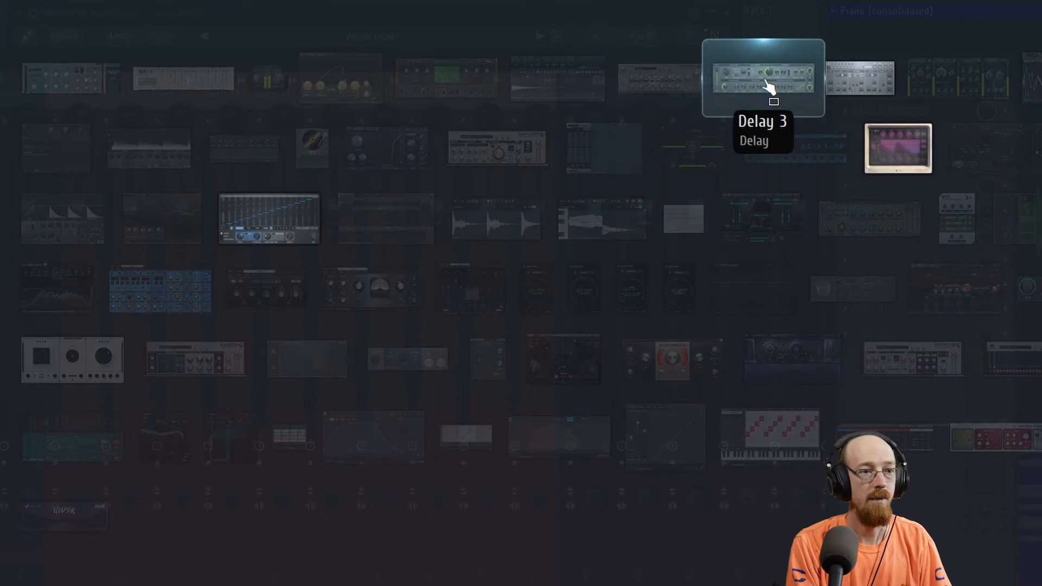
{"action": "left_click", "coordinate": [764, 80]}
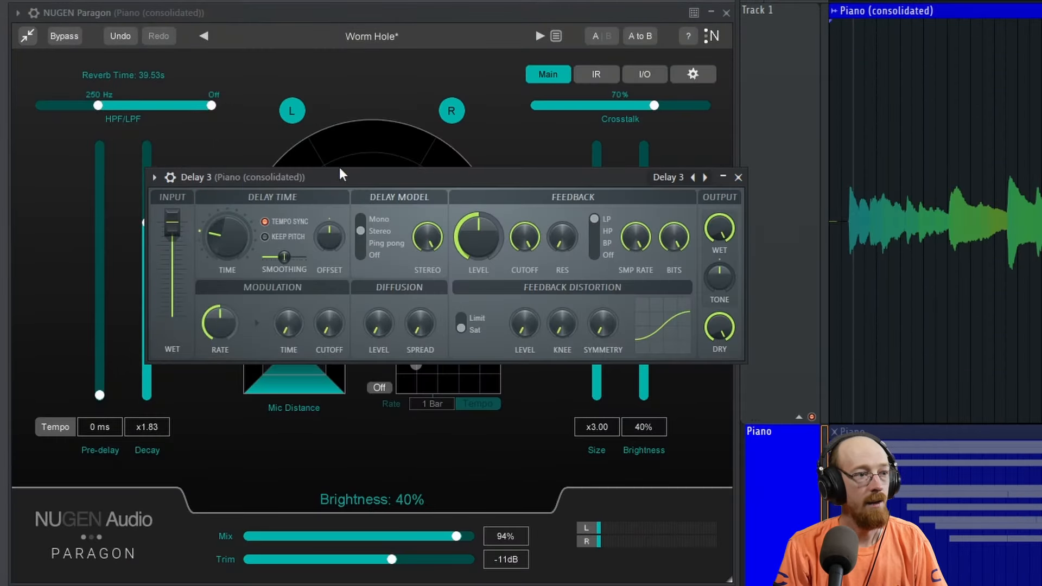
{"action": "left_click_drag", "start_coordinate": [365, 179], "coordinate": [462, 145]}
{"action": "left_click_drag", "start_coordinate": [576, 204], "coordinate": [576, 187]}
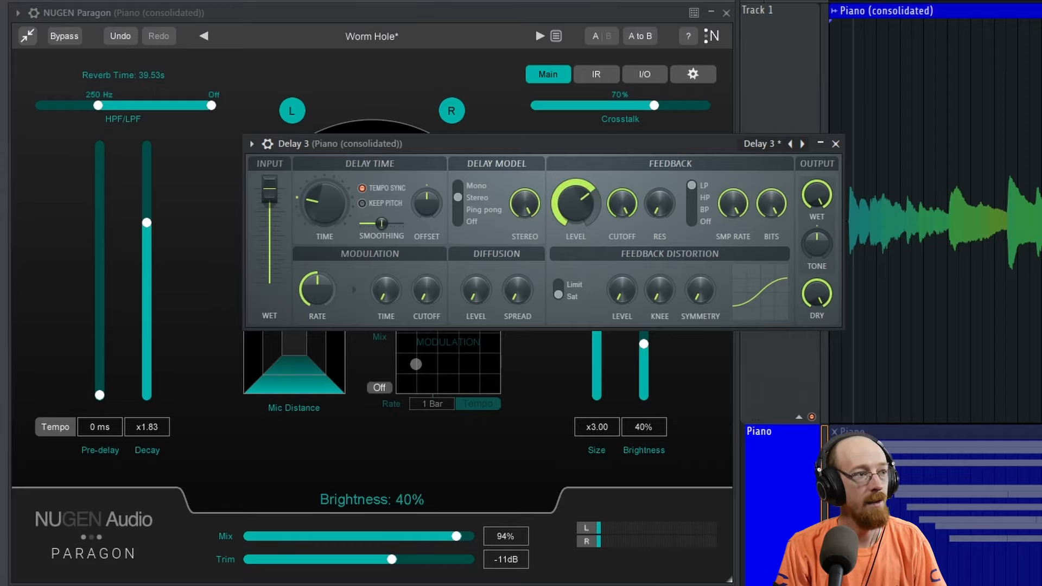
{"action": "left_click_drag", "start_coordinate": [582, 144], "coordinate": [389, 585]}
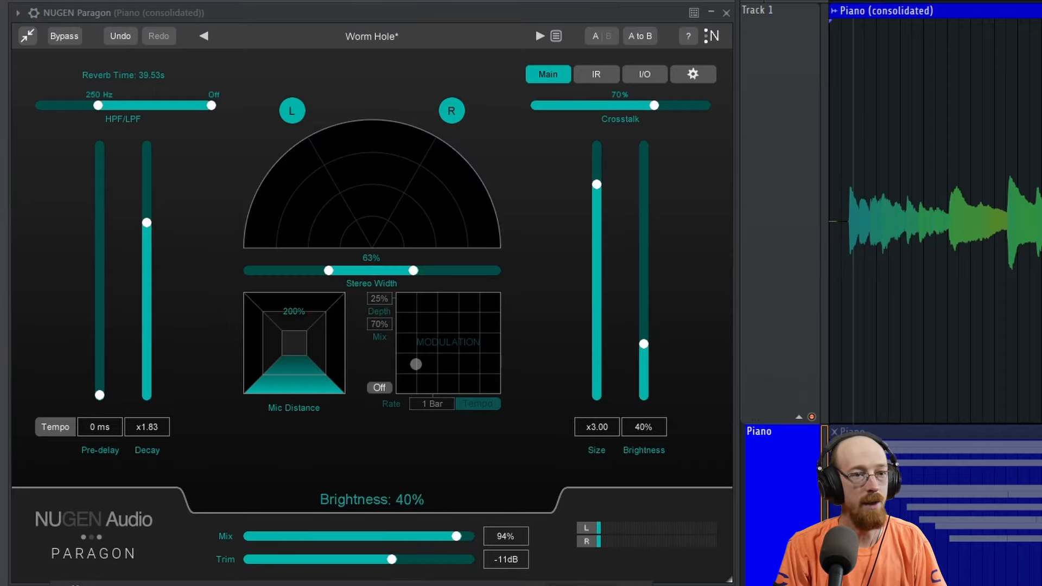
Step: Play the piano with the main decay at x0.47 and x4.16 for comparison, and finish with it at x0.54
{"action": "key", "text": "space"}
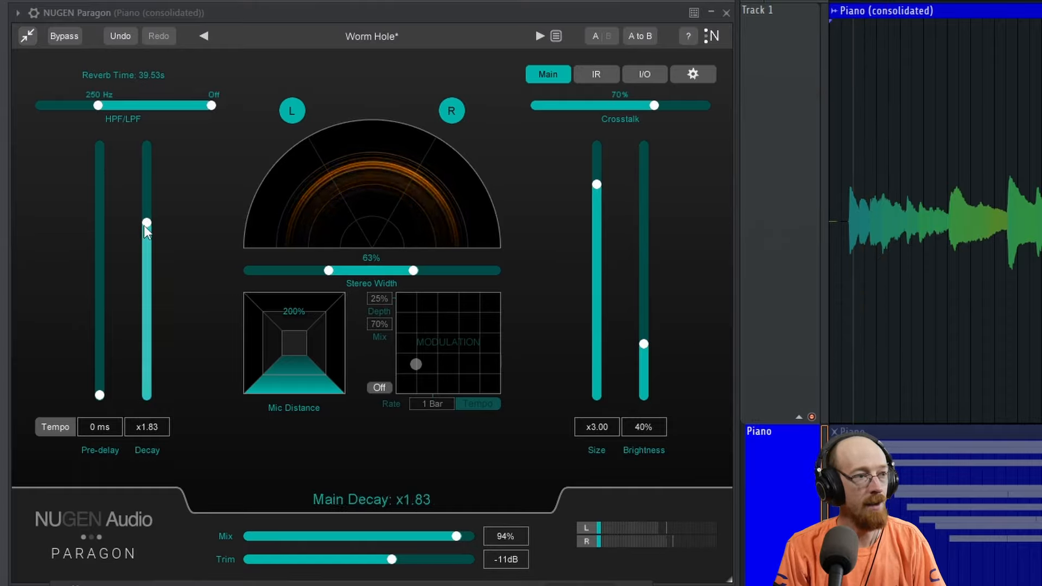
{"action": "left_click_drag", "start_coordinate": [147, 223], "coordinate": [160, 327]}
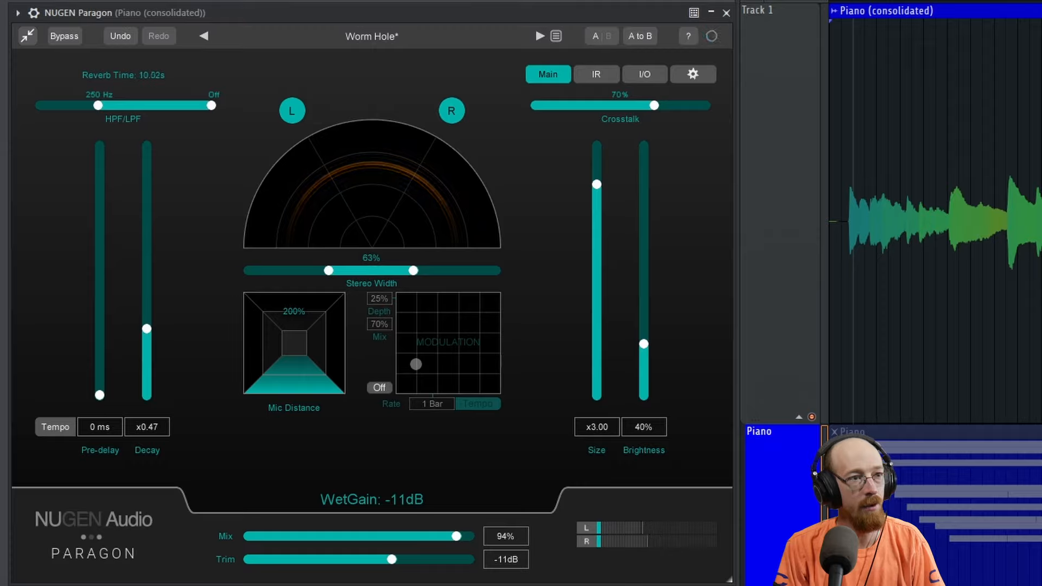
{"action": "key", "text": "space"}
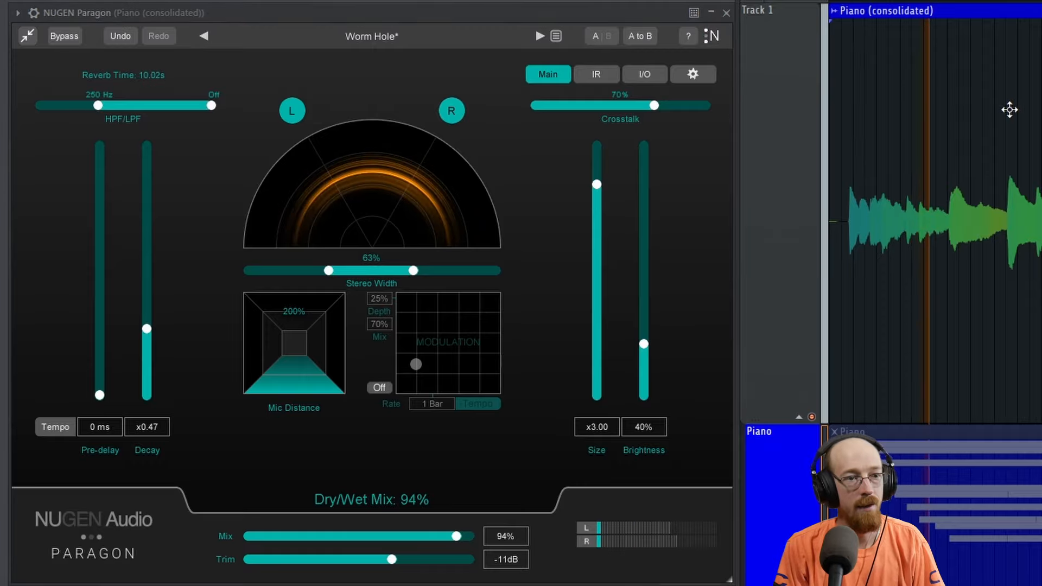
{"action": "left_click_drag", "start_coordinate": [147, 325], "coordinate": [146, 163]}
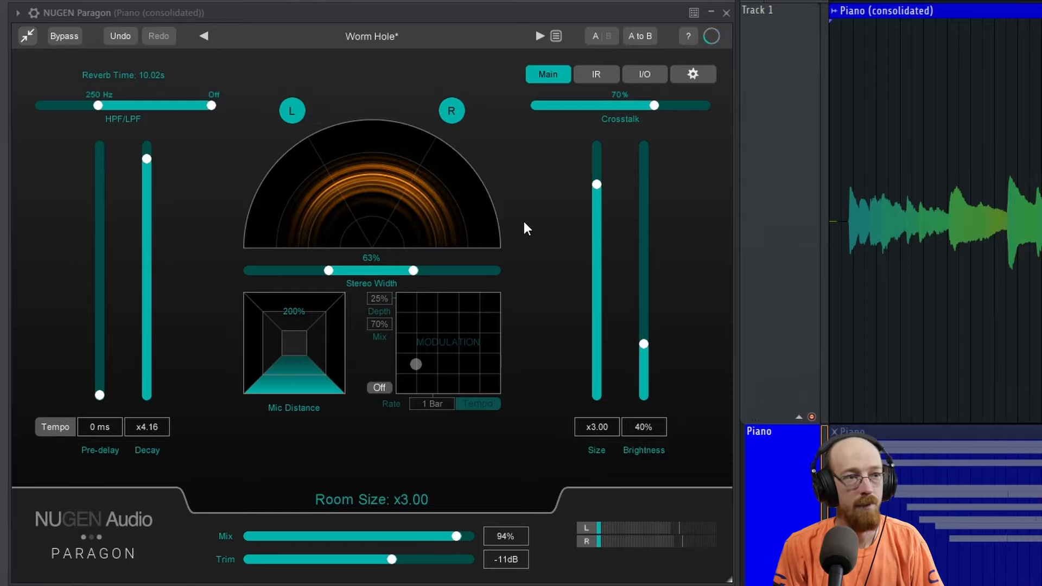
{"action": "left_click_drag", "start_coordinate": [148, 157], "coordinate": [145, 259]}
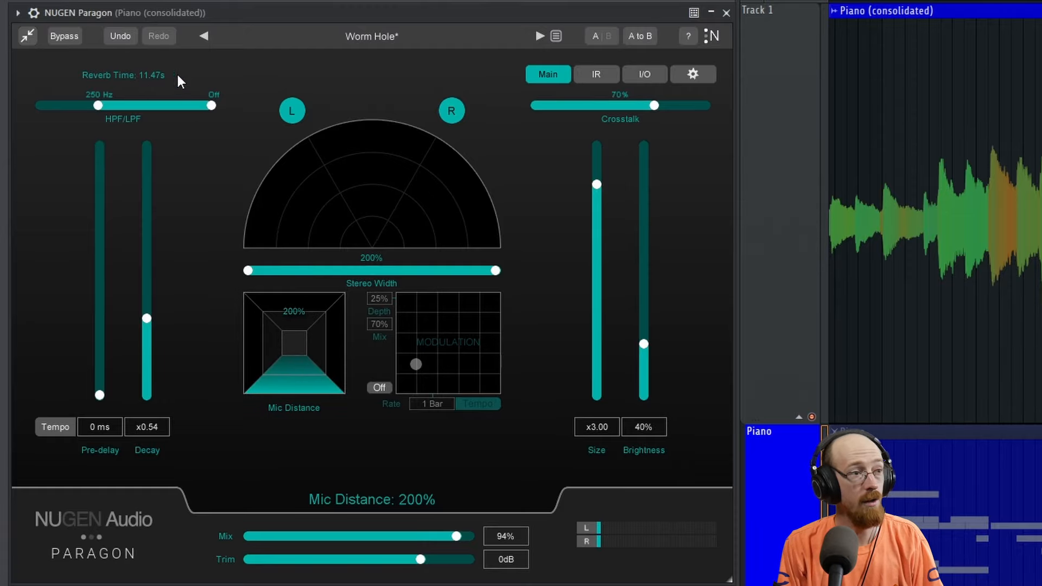
Step: Try the Car and Hotel Room reverb models on the impulse response, and return to Big Concrete Room
{"action": "left_click", "coordinate": [596, 73]}
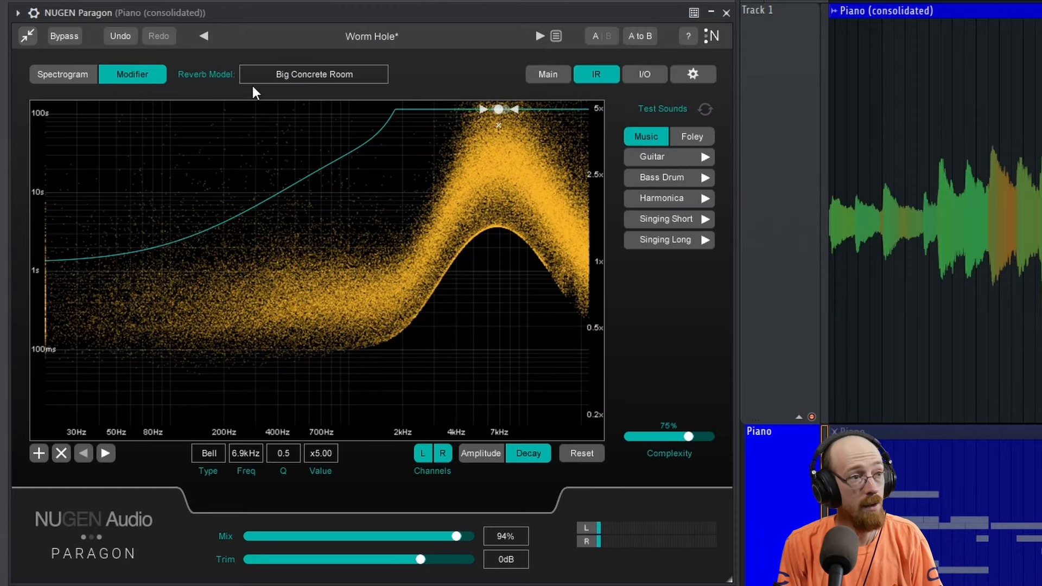
{"action": "left_click", "coordinate": [331, 73]}
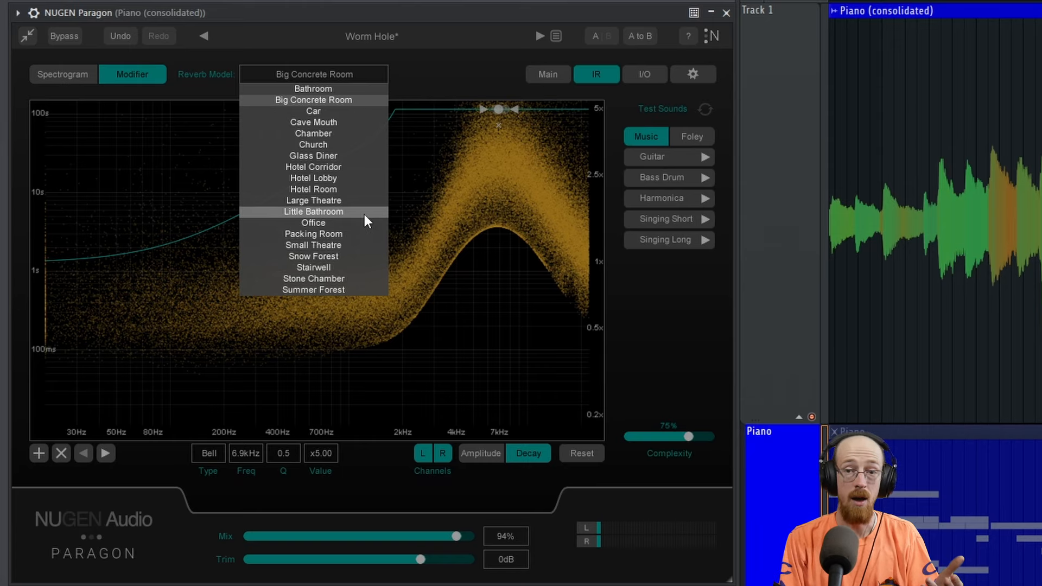
{"action": "left_click", "coordinate": [357, 114]}
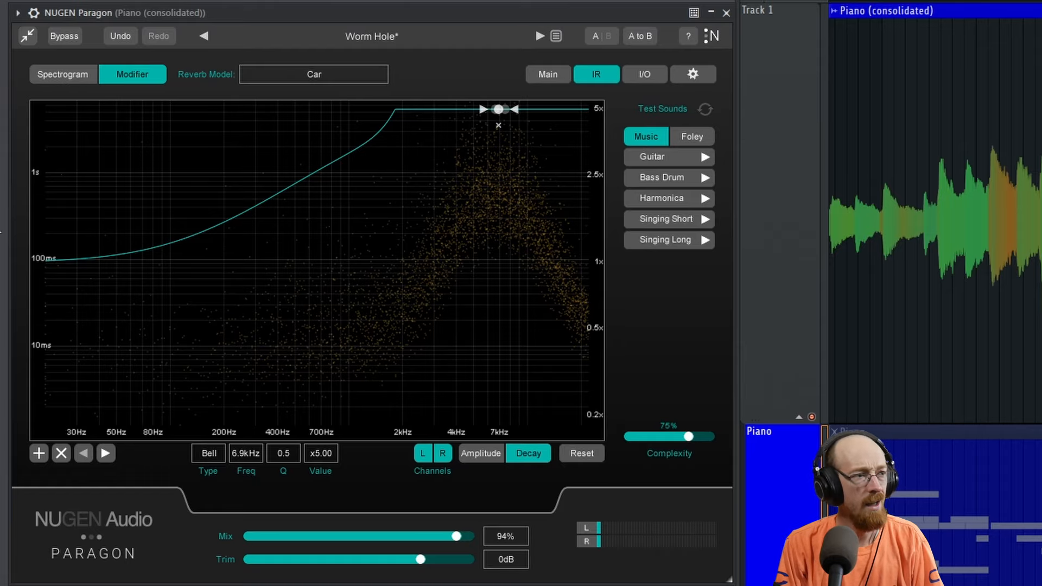
{"action": "left_click", "coordinate": [375, 73]}
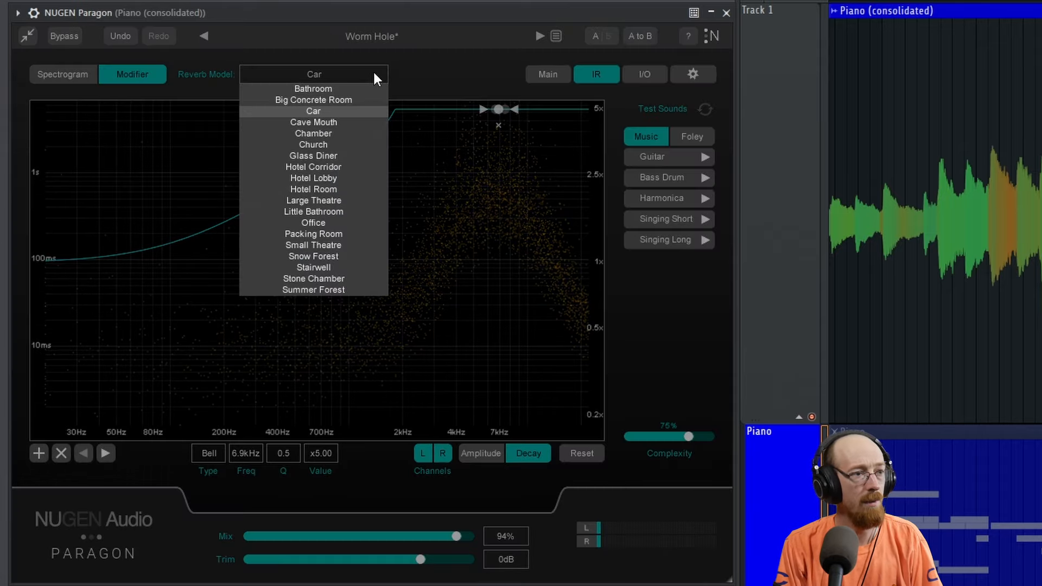
{"action": "left_click", "coordinate": [360, 190]}
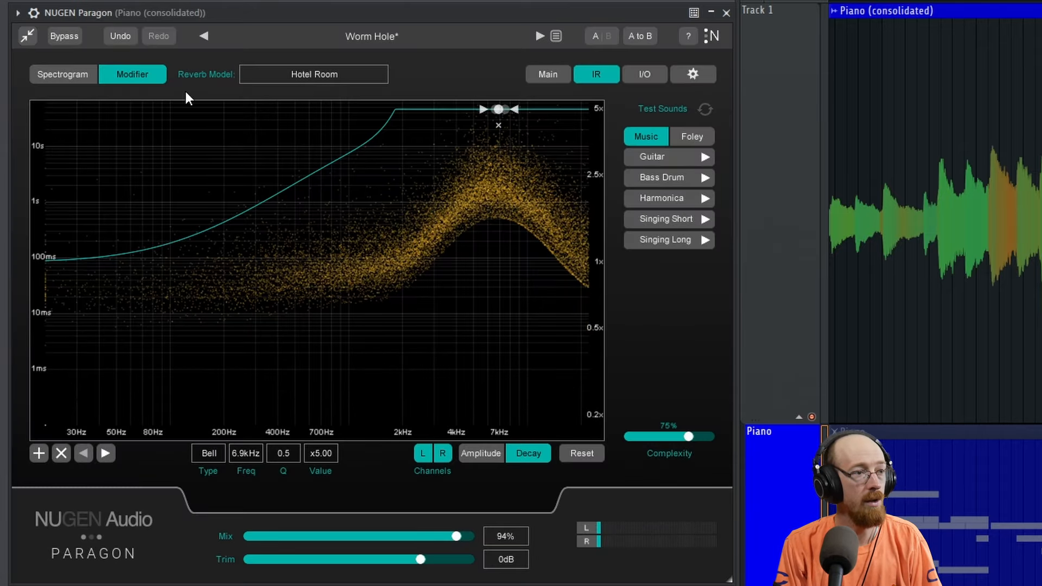
{"action": "left_click", "coordinate": [315, 80]}
{"action": "left_click", "coordinate": [359, 100]}
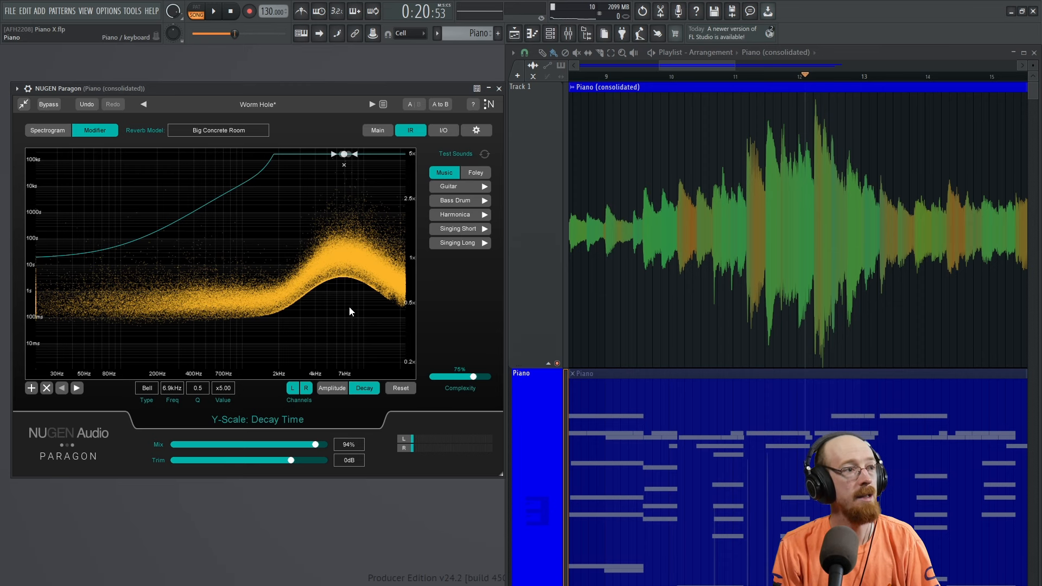
Step: Set the project's timebase to 960 PPQ
{"action": "scroll", "coordinate": [700, 144], "scroll_direction": "left", "scroll_amount": 6}
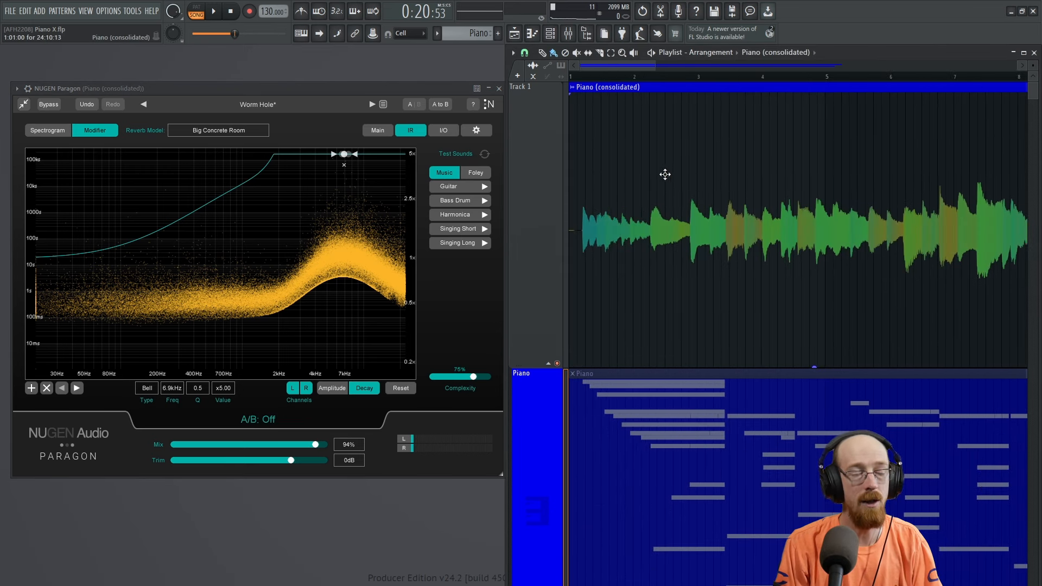
{"action": "scroll", "coordinate": [624, 163], "scroll_direction": "down", "scroll_amount": 3}
{"action": "scroll", "coordinate": [744, 210], "scroll_direction": "up", "scroll_amount": 3}
{"action": "scroll", "coordinate": [721, 200], "scroll_direction": "up", "scroll_amount": 4}
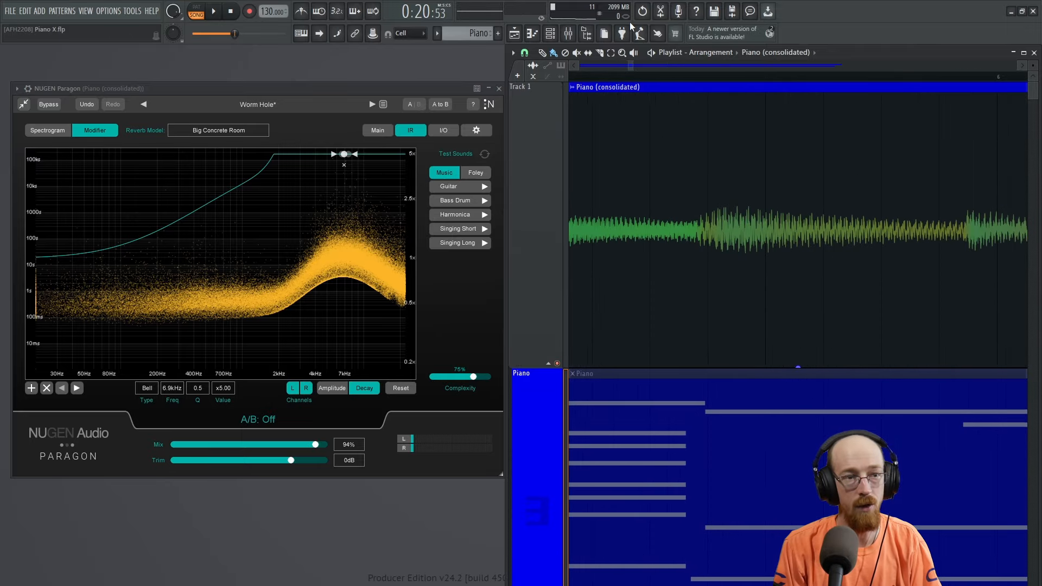
{"action": "scroll", "coordinate": [694, 219], "scroll_direction": "down", "scroll_amount": 5}
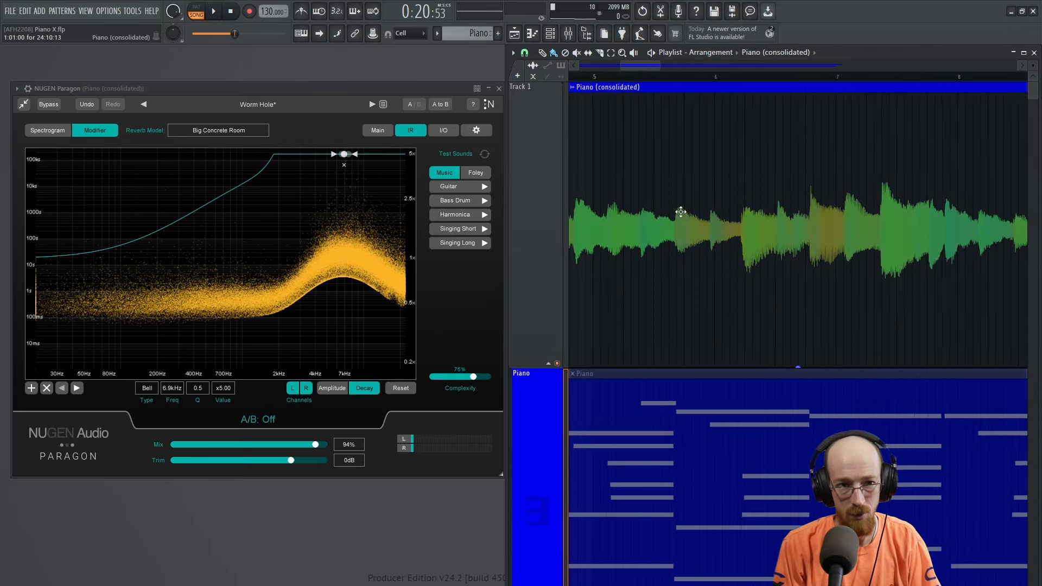
{"action": "left_click", "coordinate": [108, 11]}
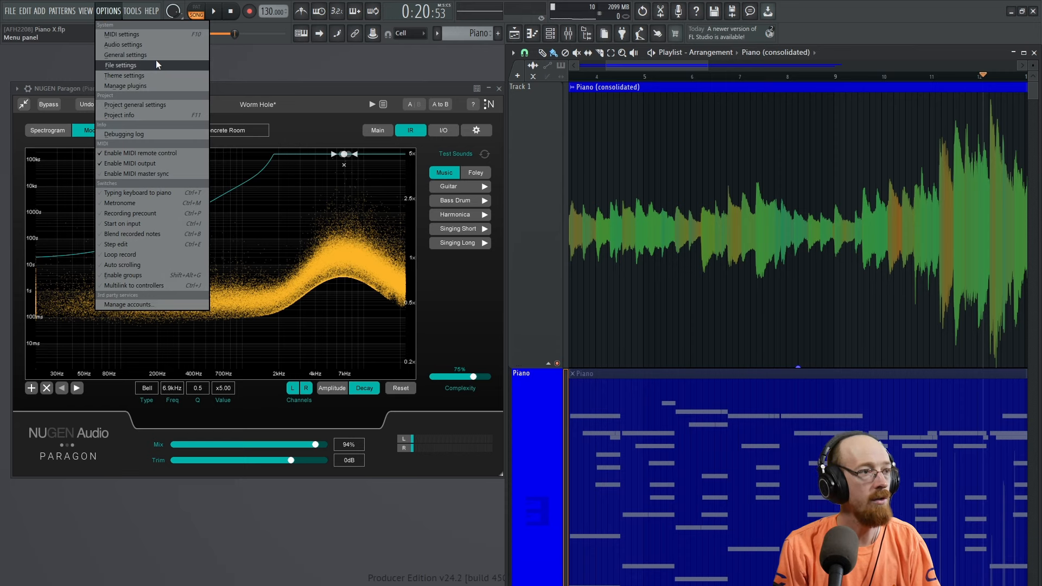
{"action": "left_click", "coordinate": [161, 45]}
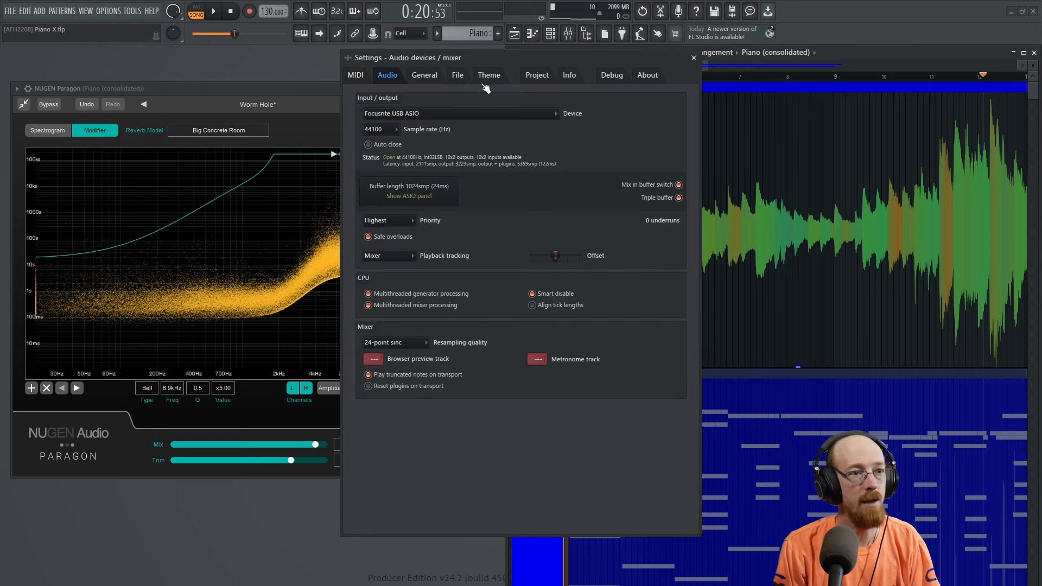
{"action": "left_click", "coordinate": [536, 80]}
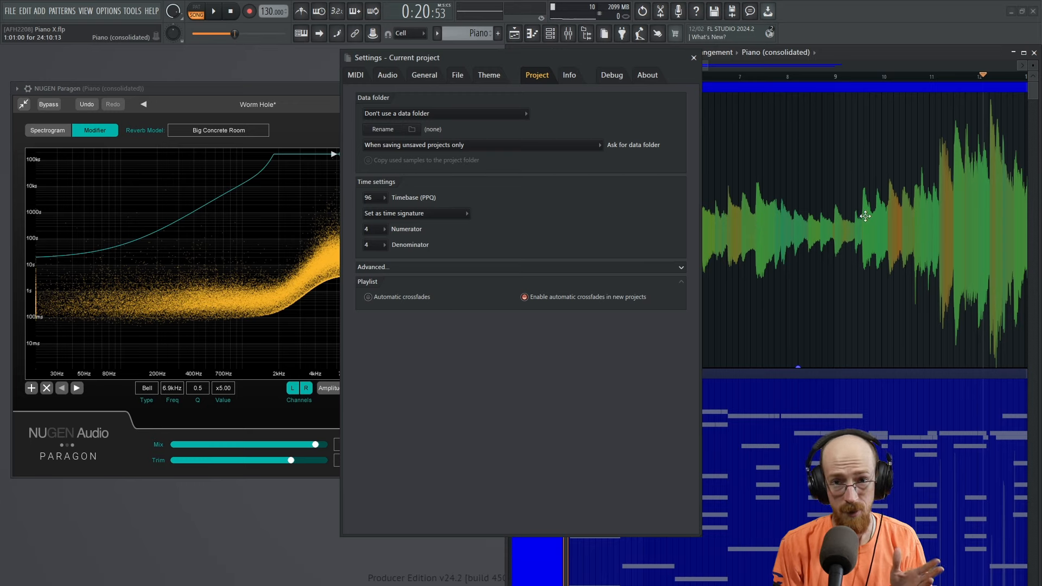
{"action": "left_click", "coordinate": [383, 199]}
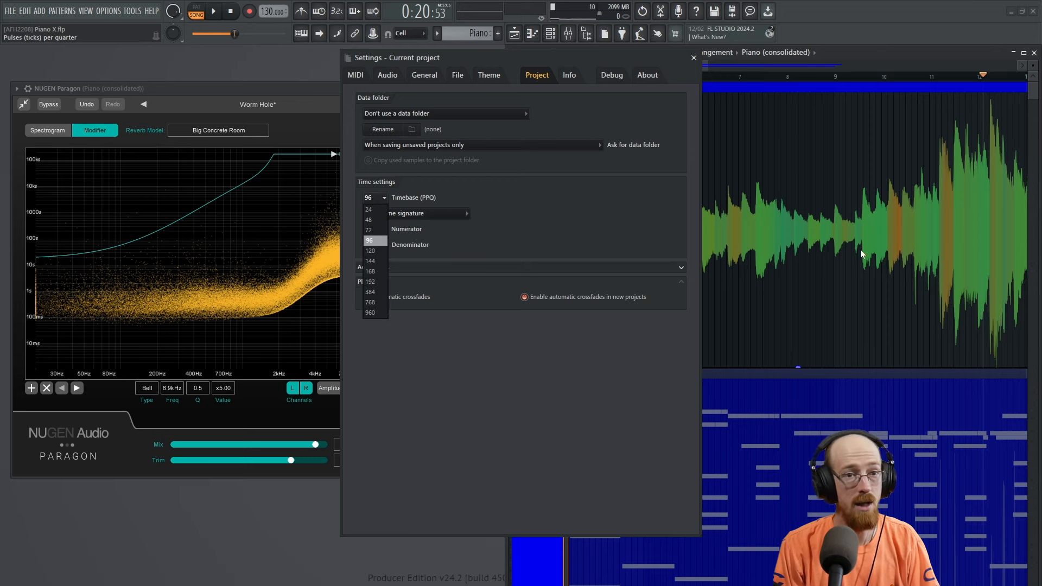
{"action": "left_click", "coordinate": [381, 313]}
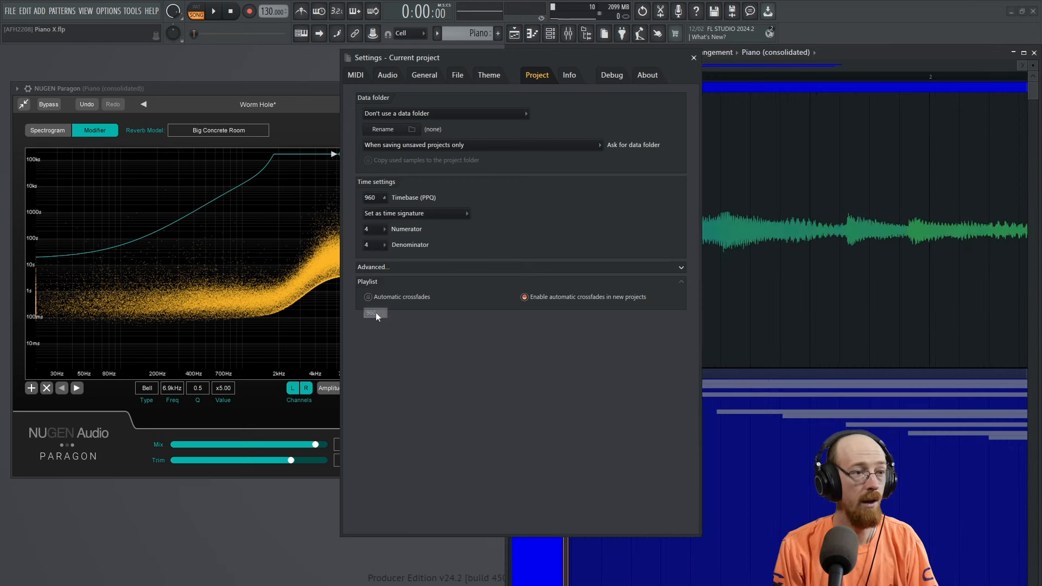
{"action": "left_click", "coordinate": [693, 57]}
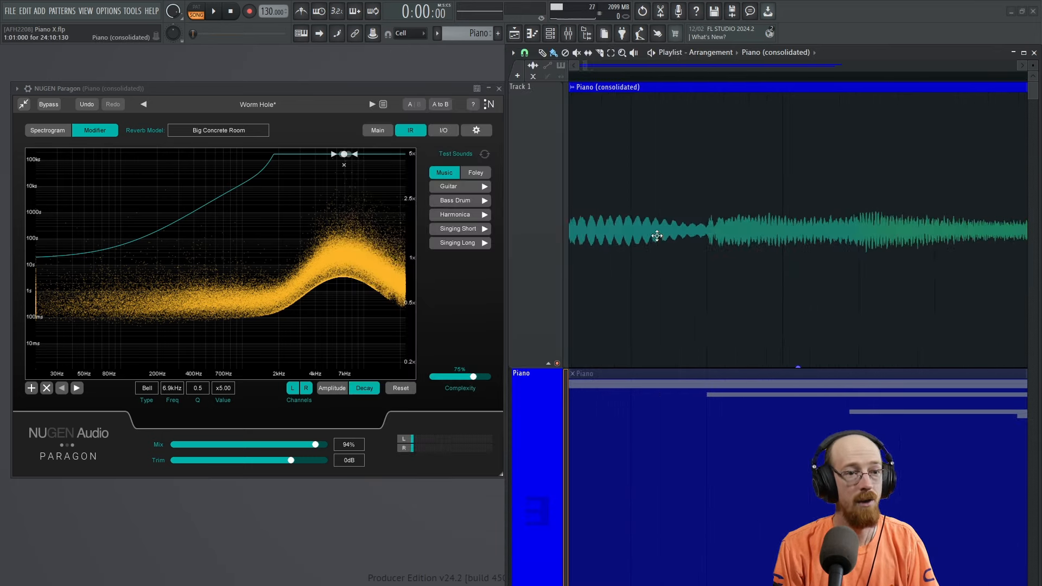
Step: Examine the piano clip's waveform in the playlist, from close-up detail to the whole clip
{"action": "scroll", "coordinate": [661, 229], "scroll_direction": "up", "scroll_amount": 1}
{"action": "scroll", "coordinate": [662, 224], "scroll_direction": "down", "scroll_amount": 9}
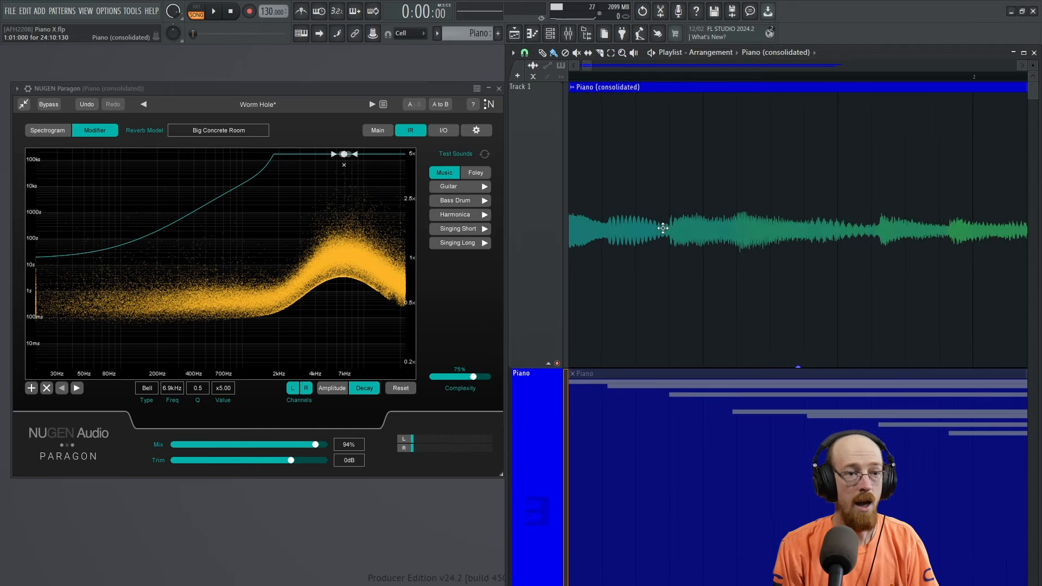
{"action": "scroll", "coordinate": [844, 174], "scroll_direction": "right", "scroll_amount": 3}
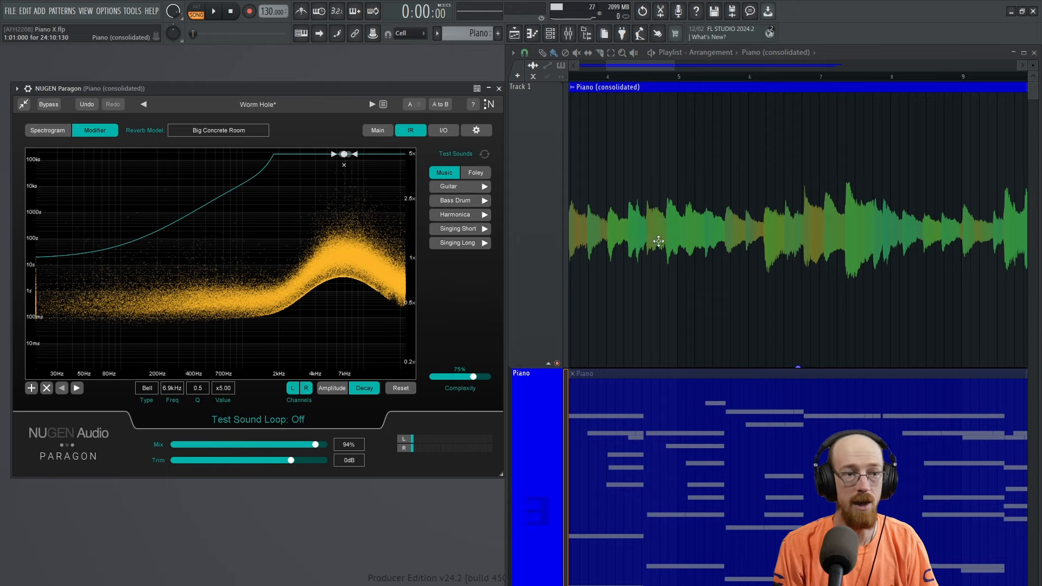
{"action": "scroll", "coordinate": [660, 240], "scroll_direction": "up", "scroll_amount": 6}
{"action": "scroll", "coordinate": [662, 242], "scroll_direction": "up", "scroll_amount": 4}
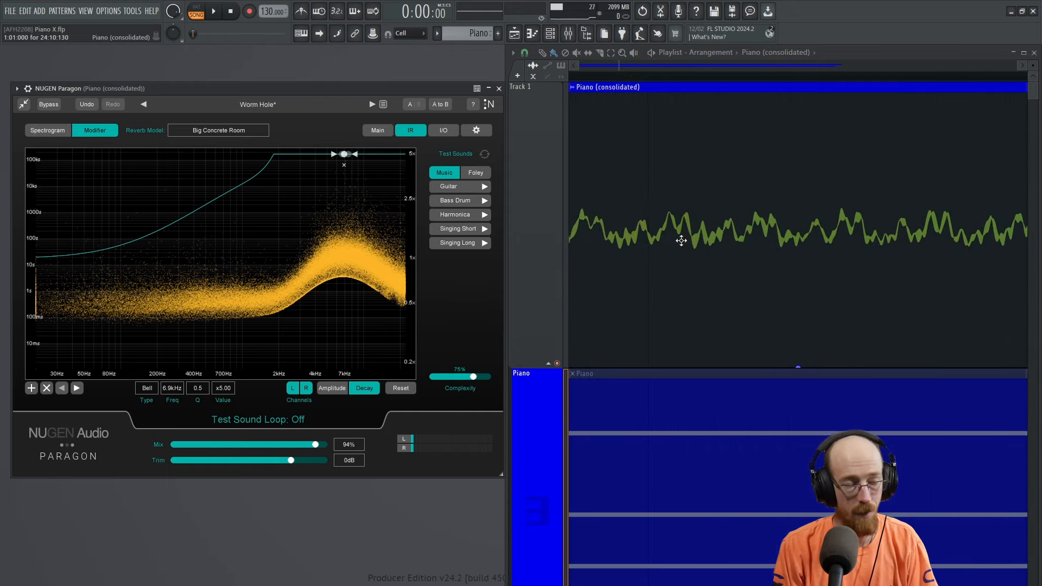
{"action": "scroll", "coordinate": [651, 225], "scroll_direction": "down", "scroll_amount": 4}
{"action": "scroll", "coordinate": [659, 225], "scroll_direction": "down", "scroll_amount": 8}
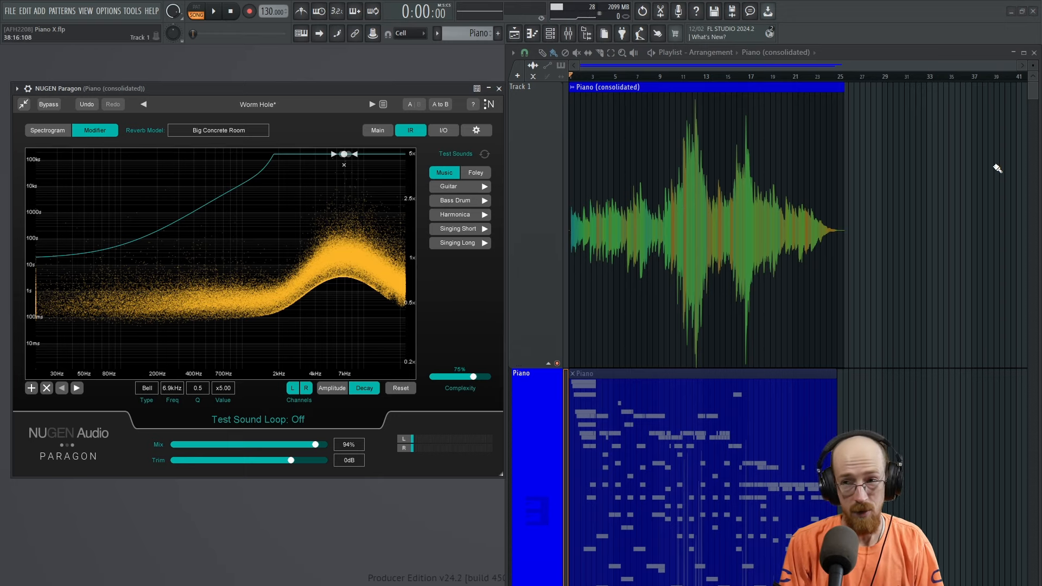
Step: Load Edison after NUGEN Paragon on the piano's mixer track
{"action": "key", "text": "F9"}
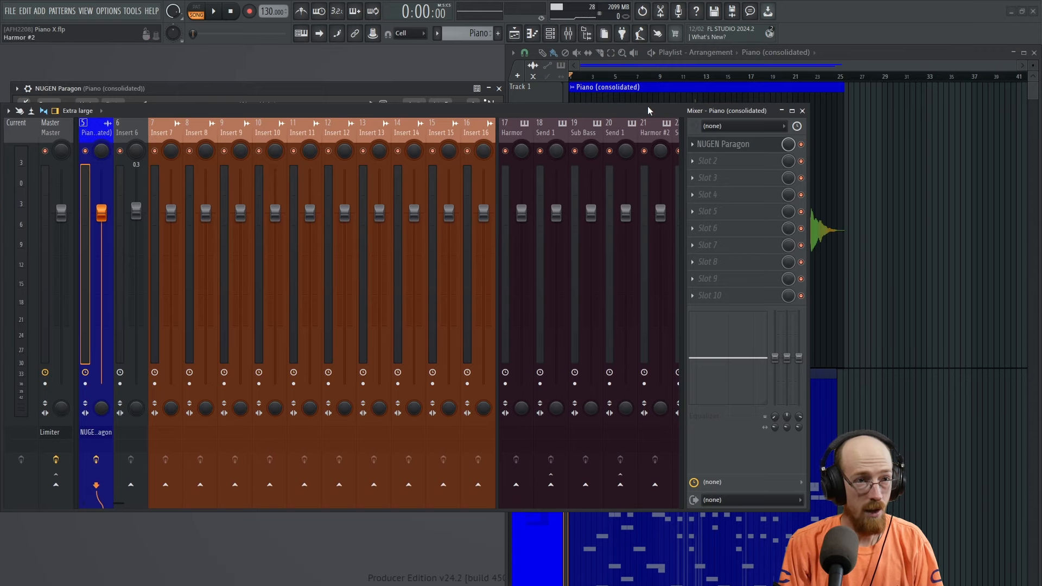
{"action": "key", "text": "ctrl+e"}
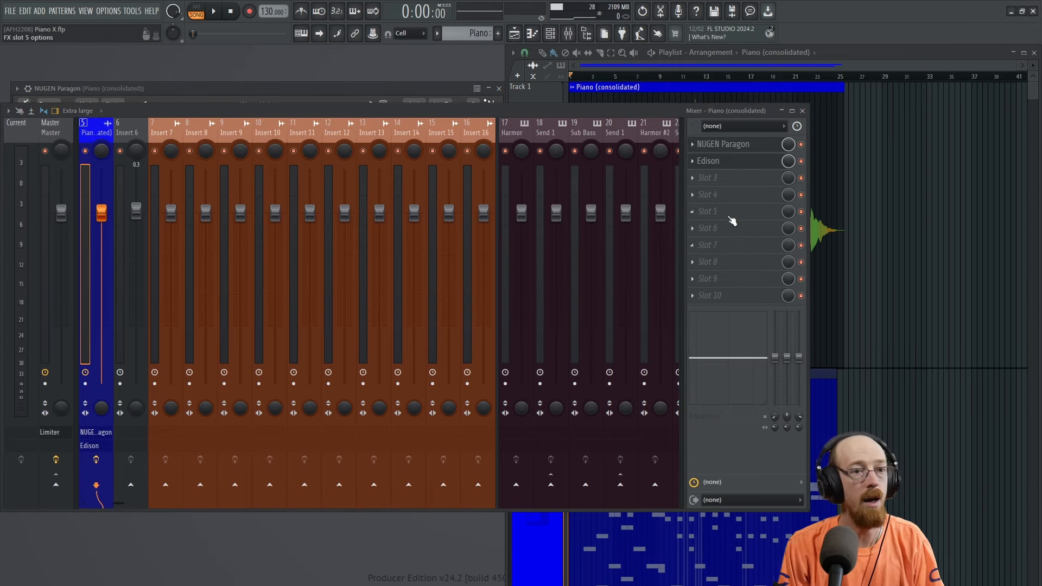
Step: Load the consolidated piano clip's sample into Edison from the clip's channel settings
{"action": "key", "text": "F9"}
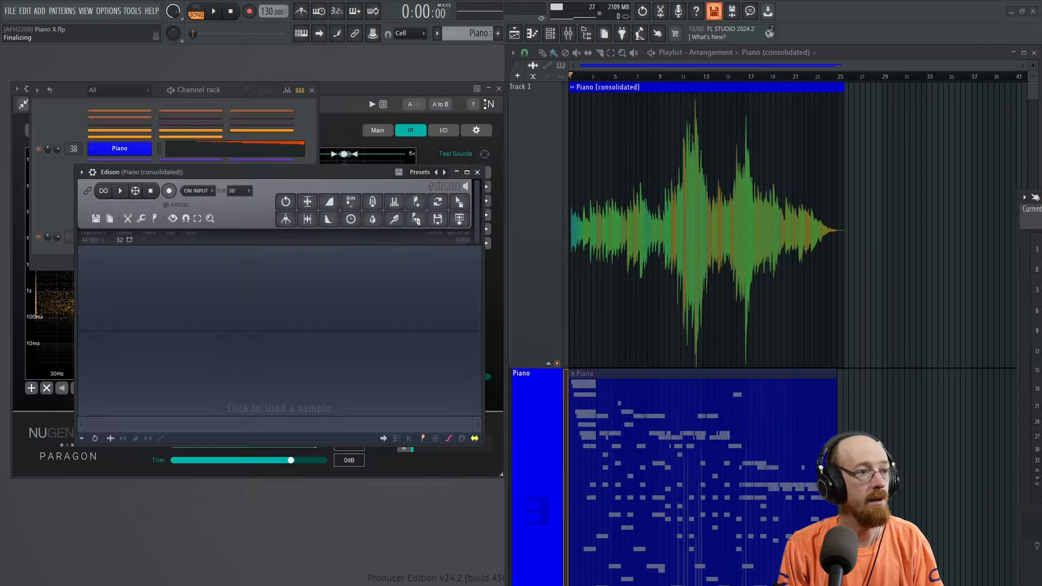
{"action": "double_click", "coordinate": [632, 179]}
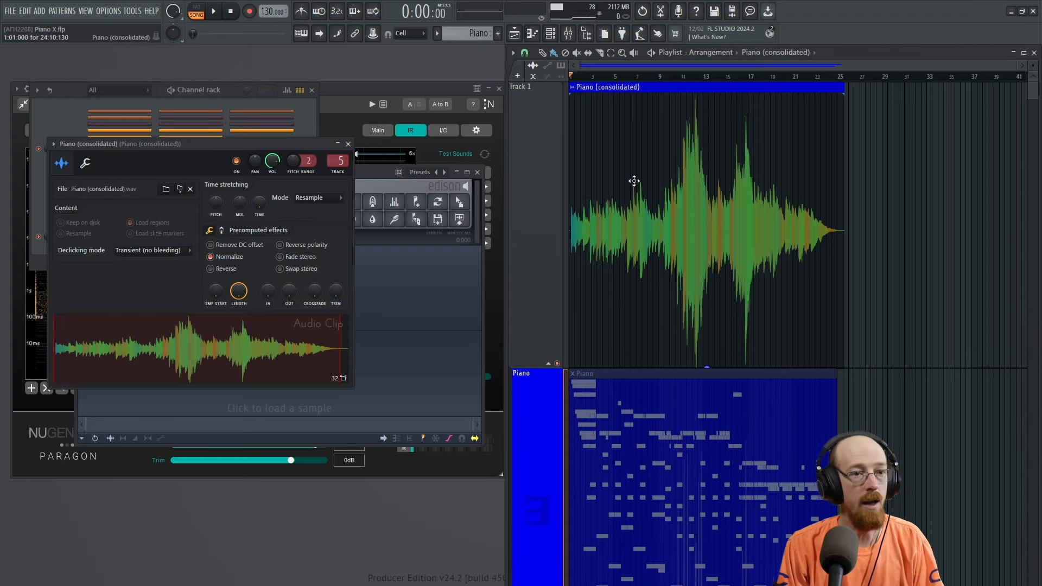
{"action": "left_click_drag", "start_coordinate": [234, 152], "coordinate": [747, 159]}
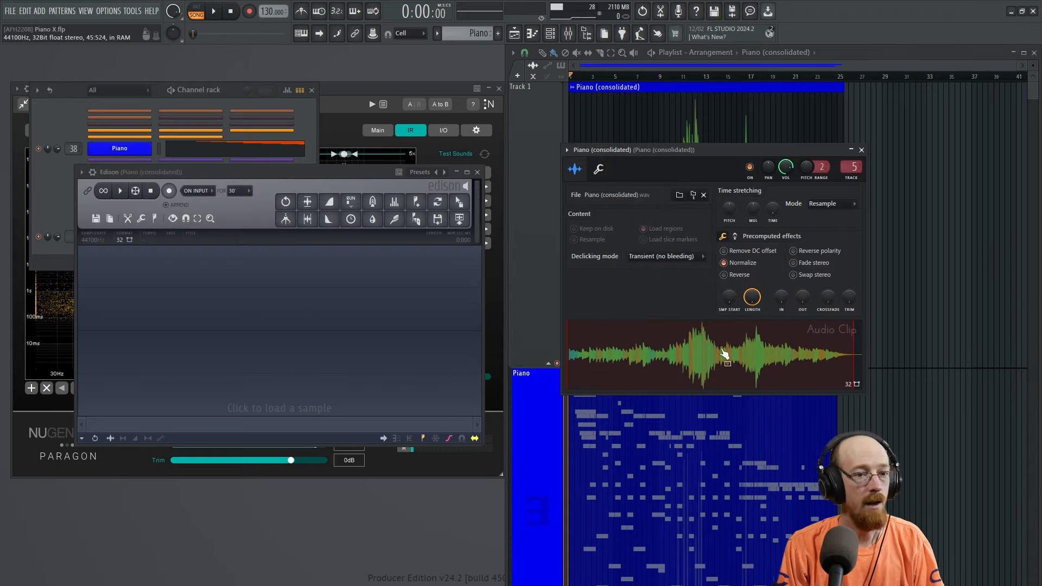
{"action": "left_click_drag", "start_coordinate": [722, 354], "coordinate": [210, 346]}
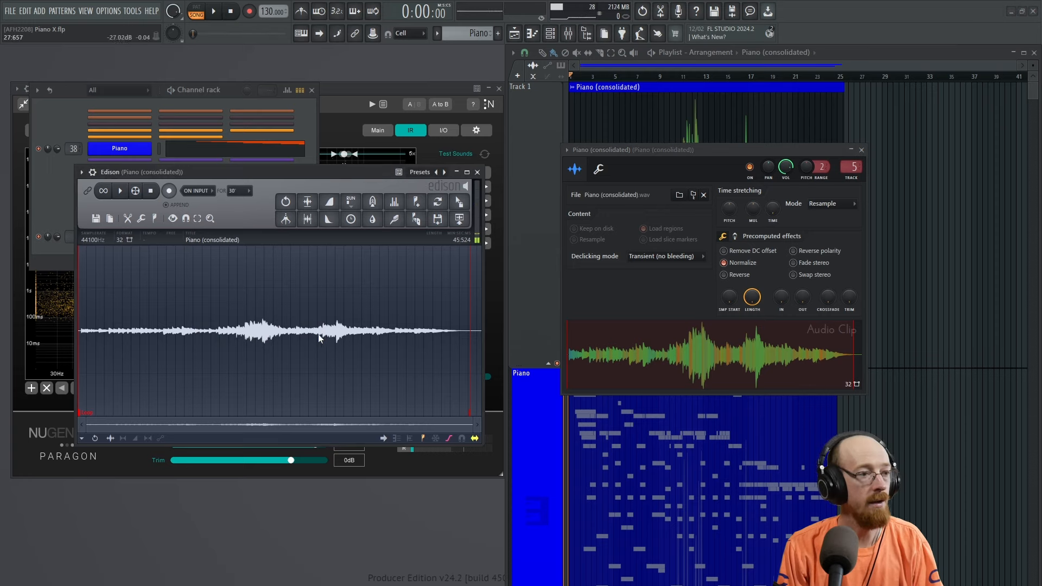
Step: Examine the piano waveform in Edison up close, marking a section from about 17:443 to 17:637
{"action": "scroll", "coordinate": [236, 328], "scroll_direction": "up", "scroll_amount": 3}
{"action": "scroll", "coordinate": [239, 328], "scroll_direction": "up", "scroll_amount": 5}
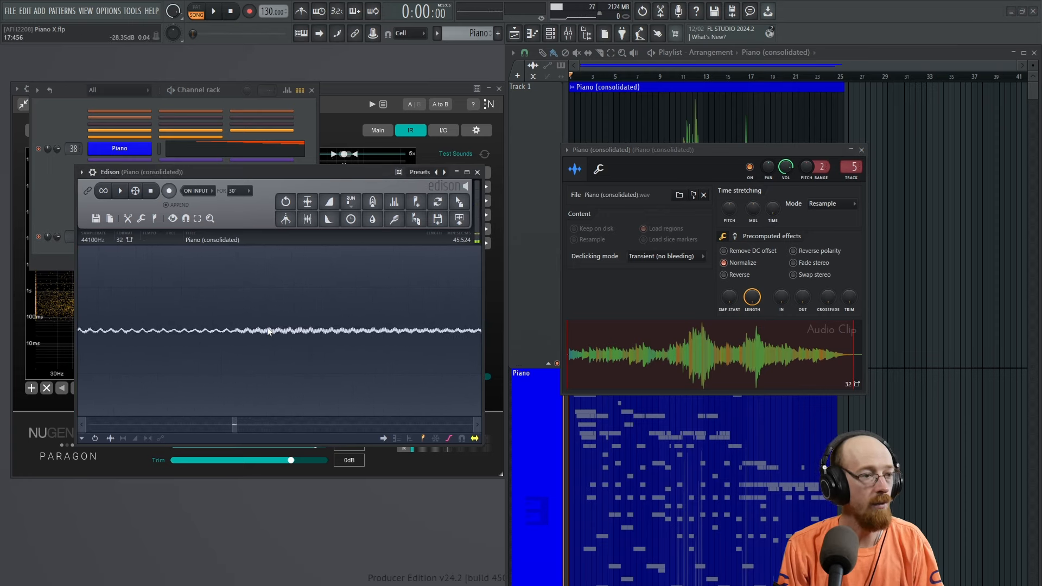
{"action": "scroll", "coordinate": [273, 332], "scroll_direction": "down", "scroll_amount": 3}
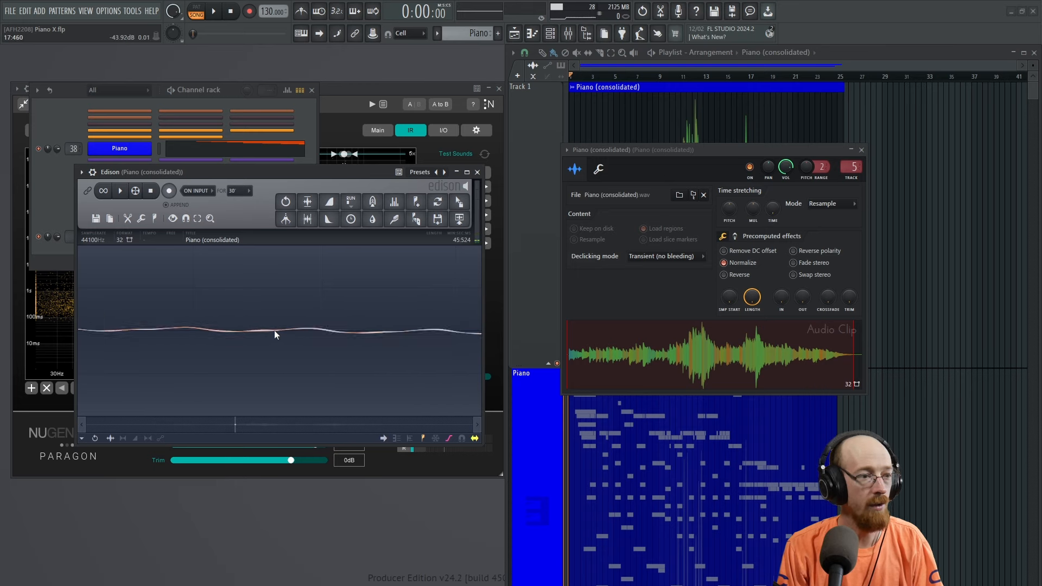
{"action": "left_click_drag", "start_coordinate": [261, 300], "coordinate": [446, 300]}
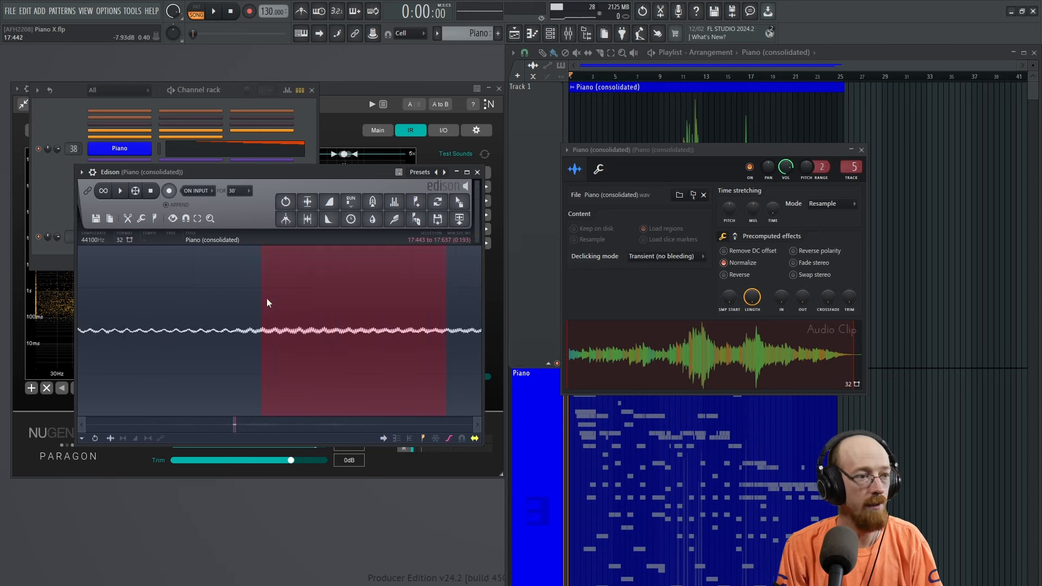
{"action": "scroll", "coordinate": [271, 301], "scroll_direction": "down", "scroll_amount": 5}
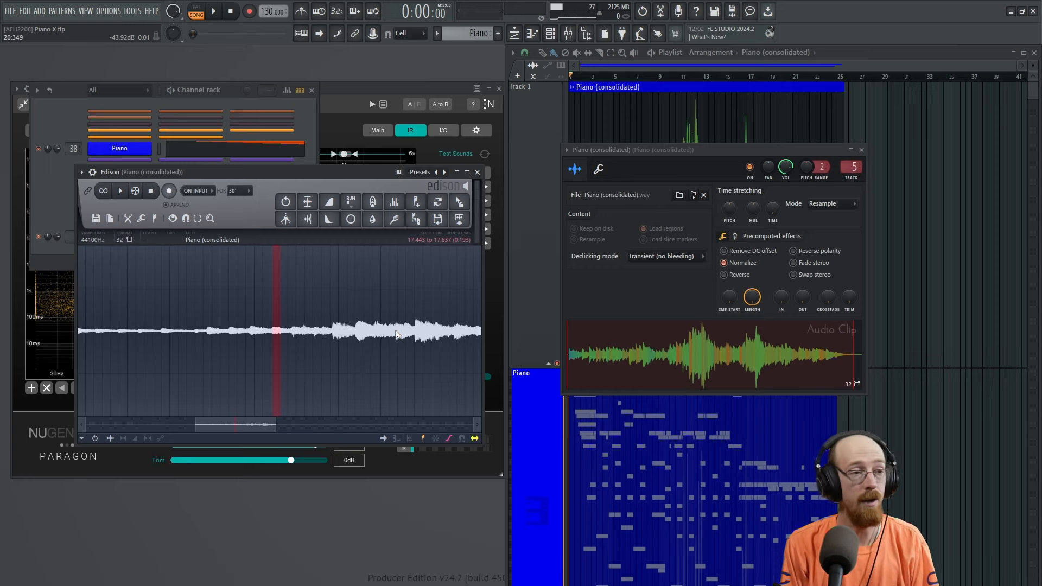
Step: Close Edison and bring NUGEN Paragon forward with its main reverb controls
{"action": "left_click", "coordinate": [477, 171]}
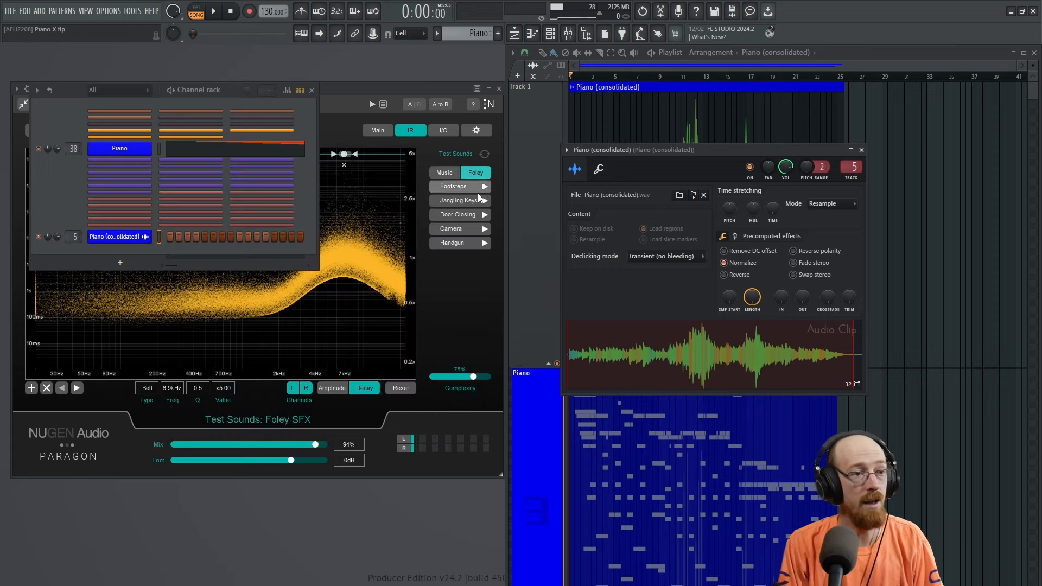
{"action": "left_click", "coordinate": [392, 86]}
{"action": "left_click", "coordinate": [378, 130]}
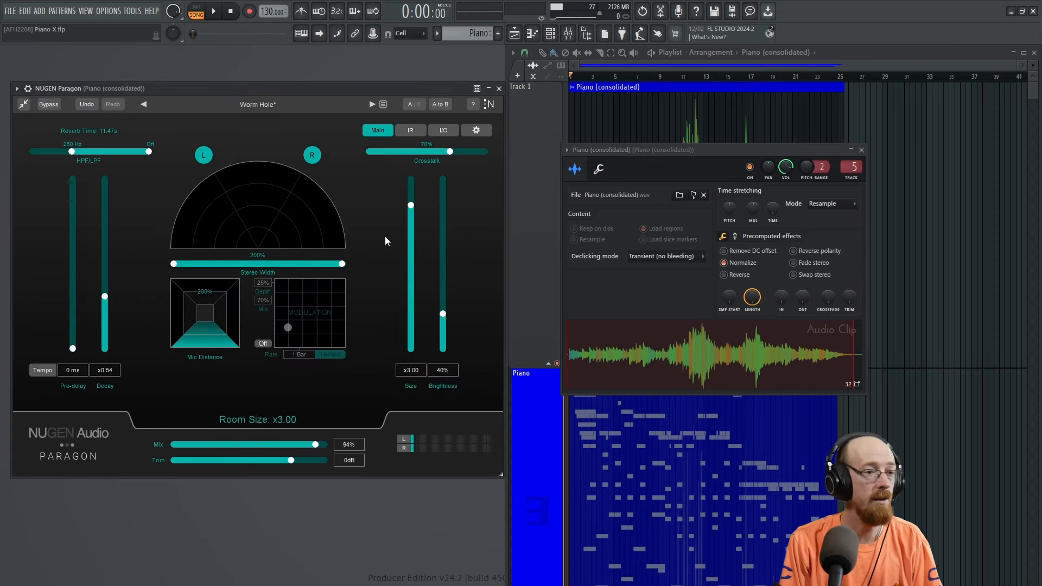